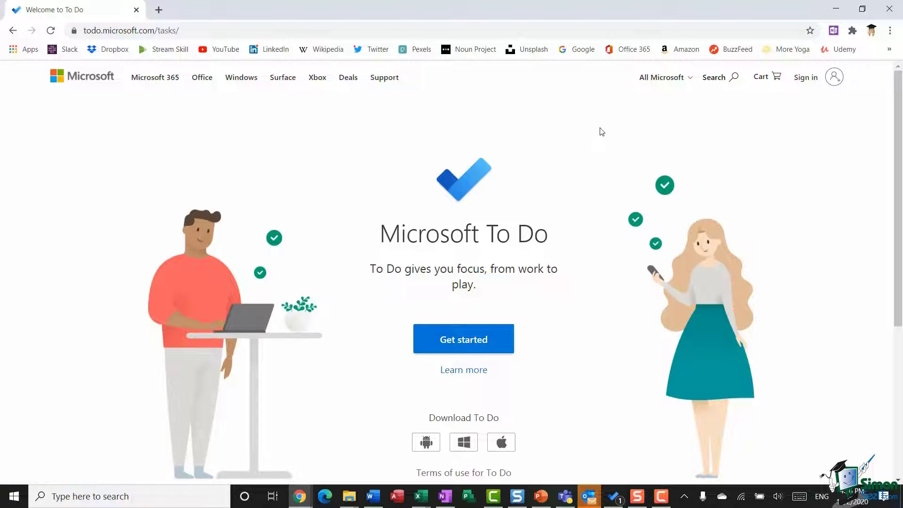
Step: Scroll down the Microsoft To Do welcome page at todo.microsoft.com/tasks
scroll(599, 132, "down", 3)
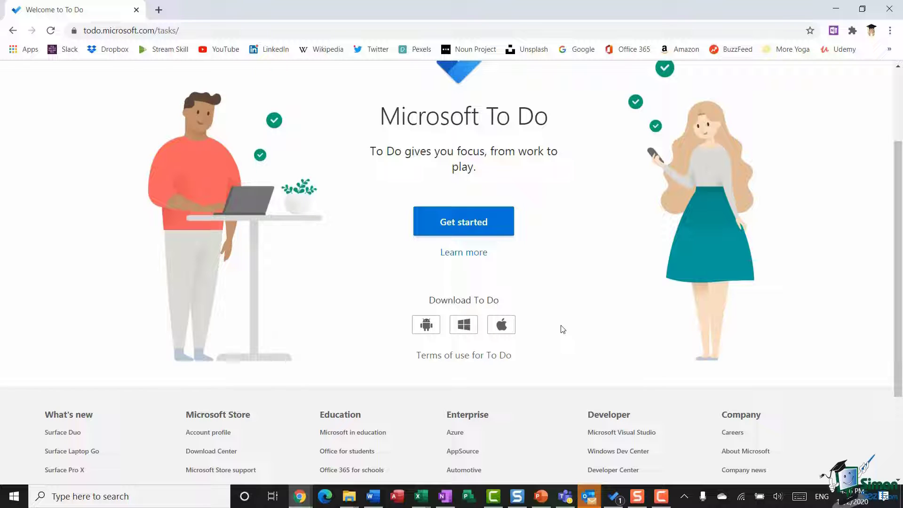
Step: Scroll back to the top of the welcome page and open the Windows taskbar search panel
scroll(563, 330, "up", 3)
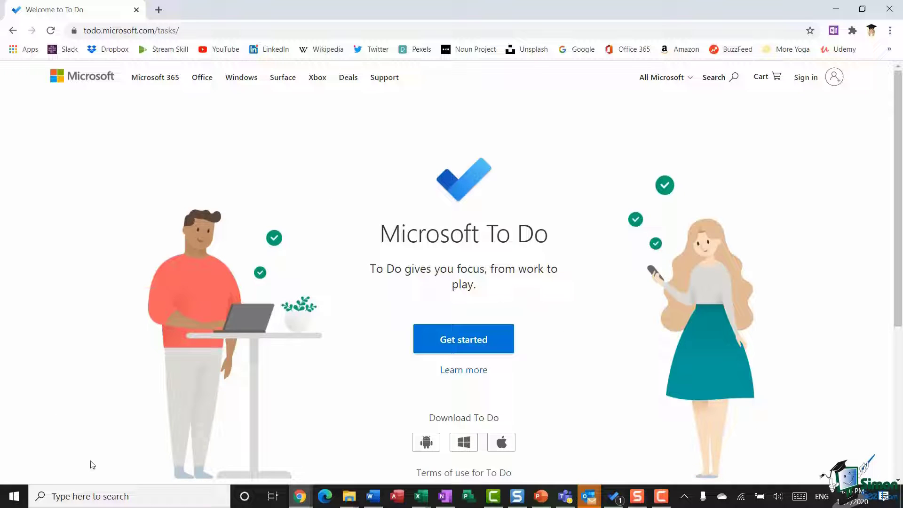
left_click(57, 496)
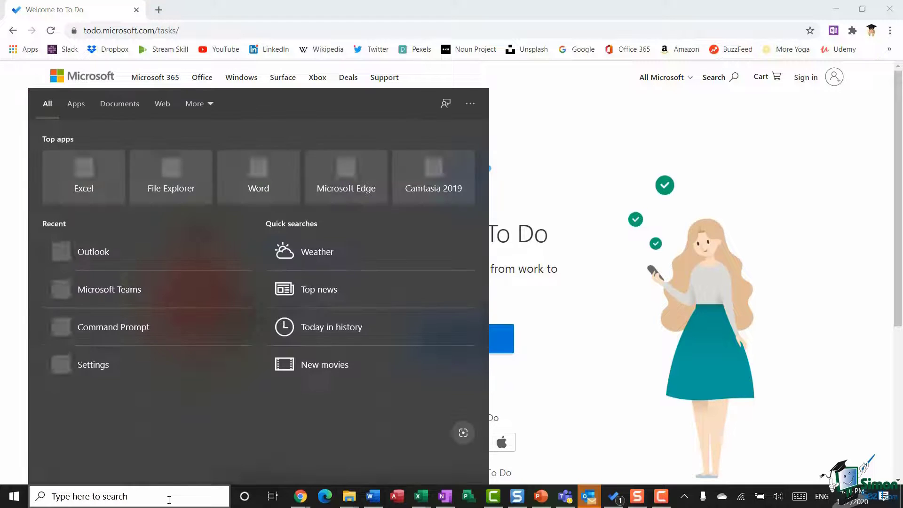
Step: Search Windows for 'to do' so Microsoft To Do appears as the best-match app
type("to ")
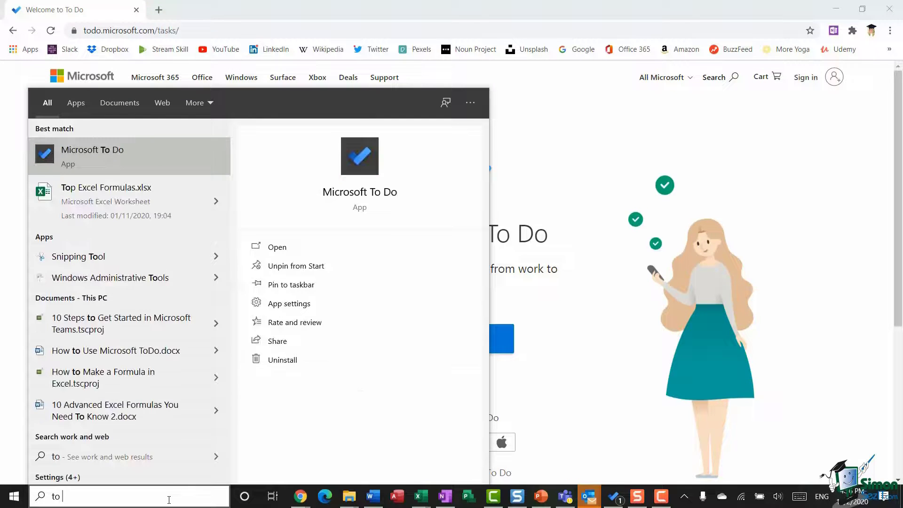
type("do")
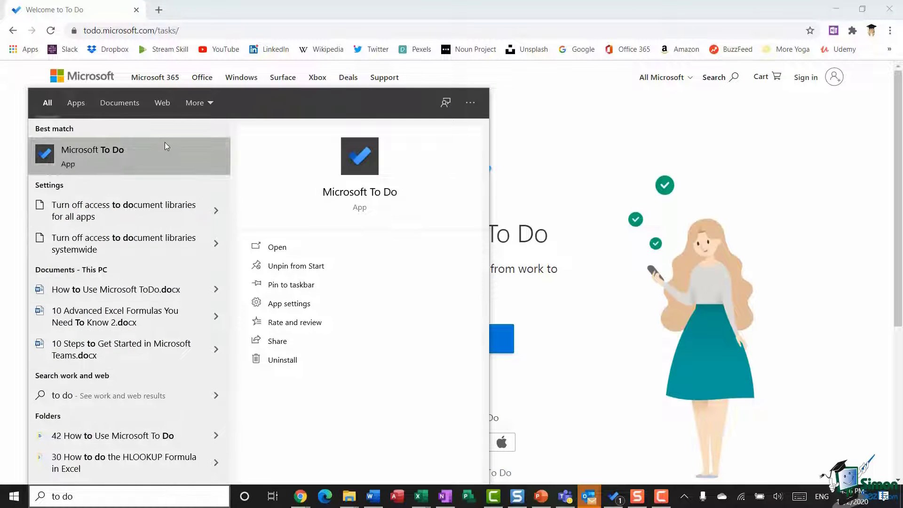
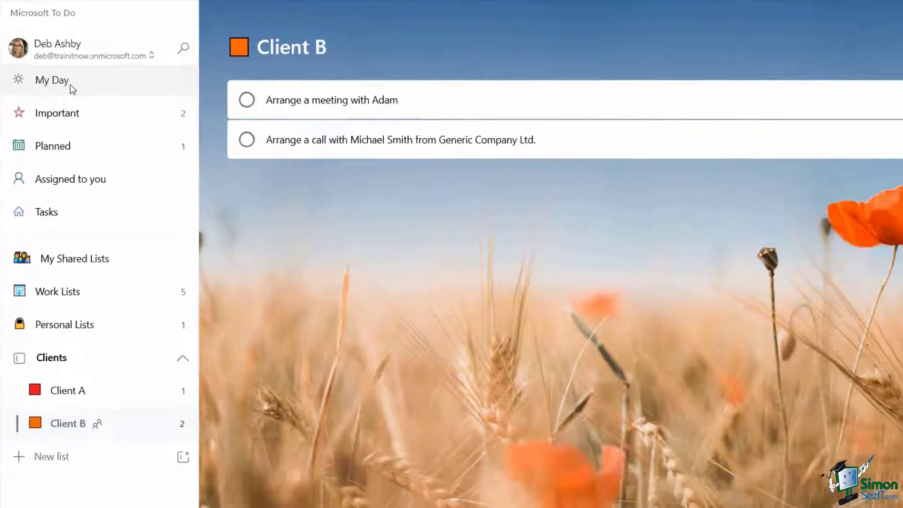
Step: Visit My Day, Important, Planned and Assigned to you, ending on the empty Tasks view
left_click(86, 102)
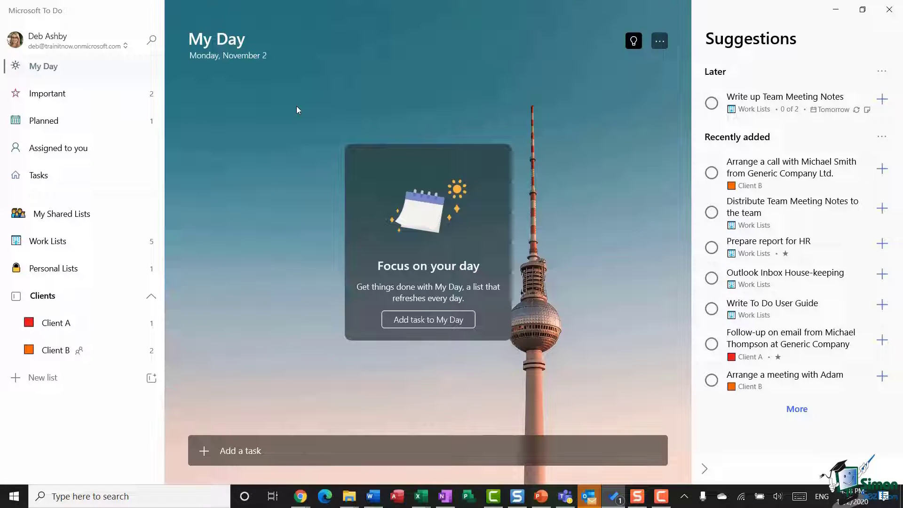
left_click(49, 102)
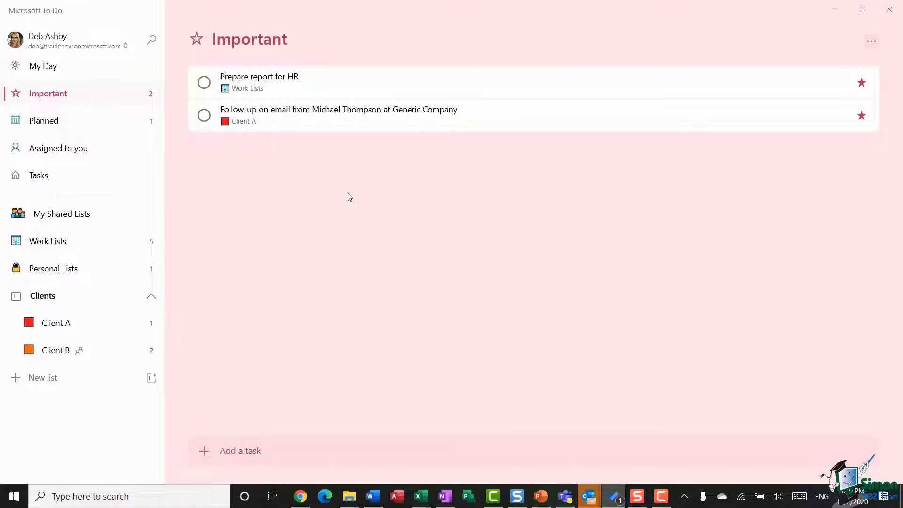
left_click(68, 126)
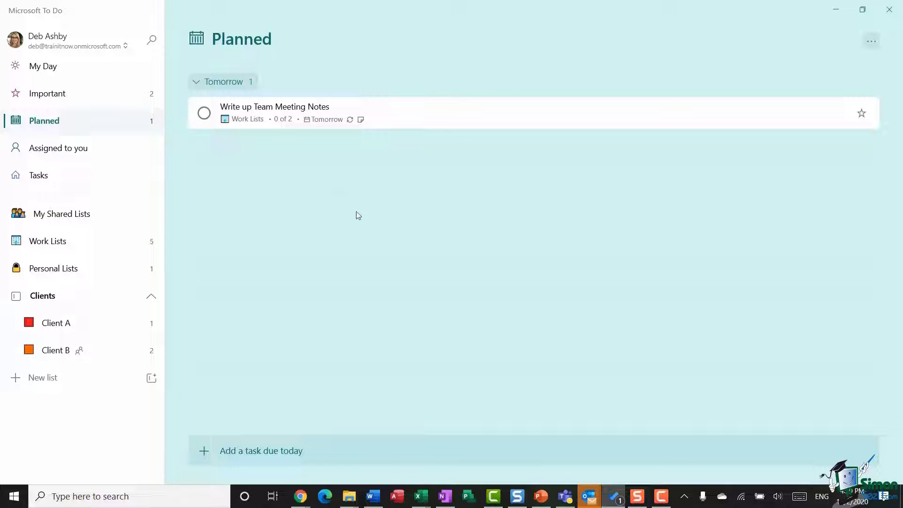
left_click(78, 149)
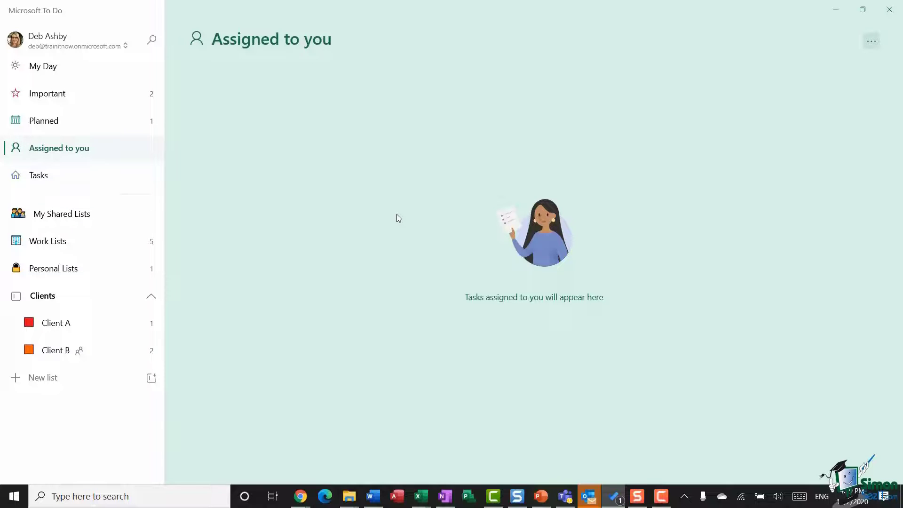
key("Down")
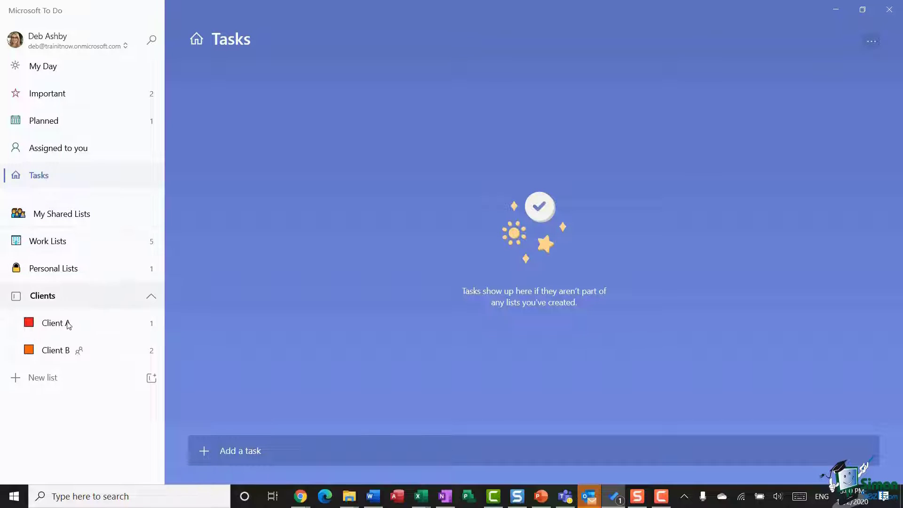
left_click(78, 221)
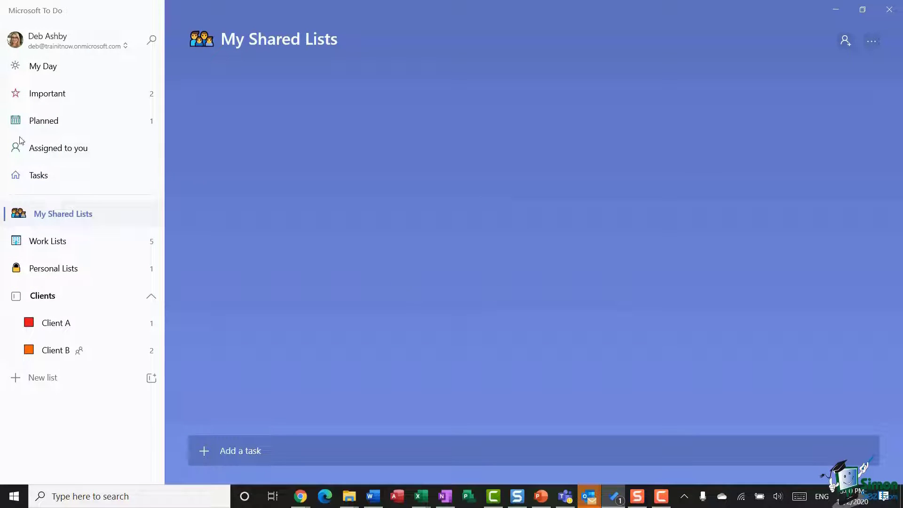
left_click(64, 243)
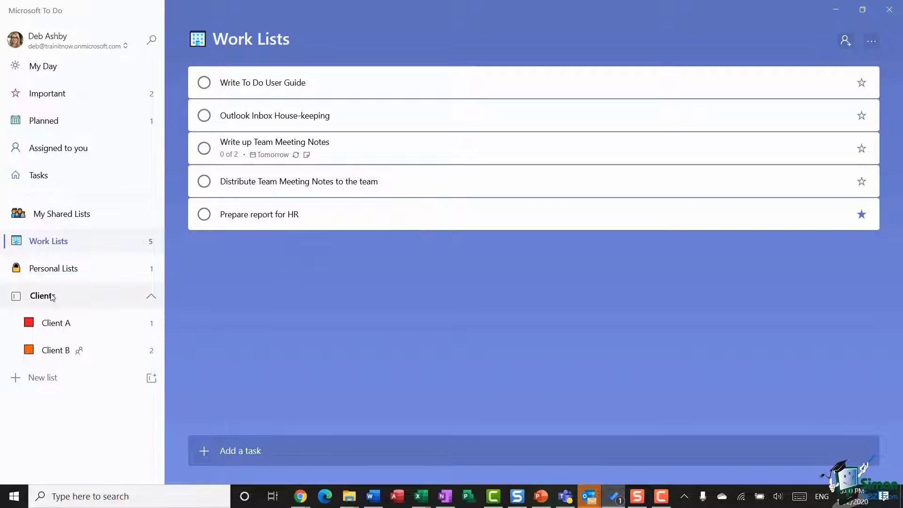
left_click(55, 277)
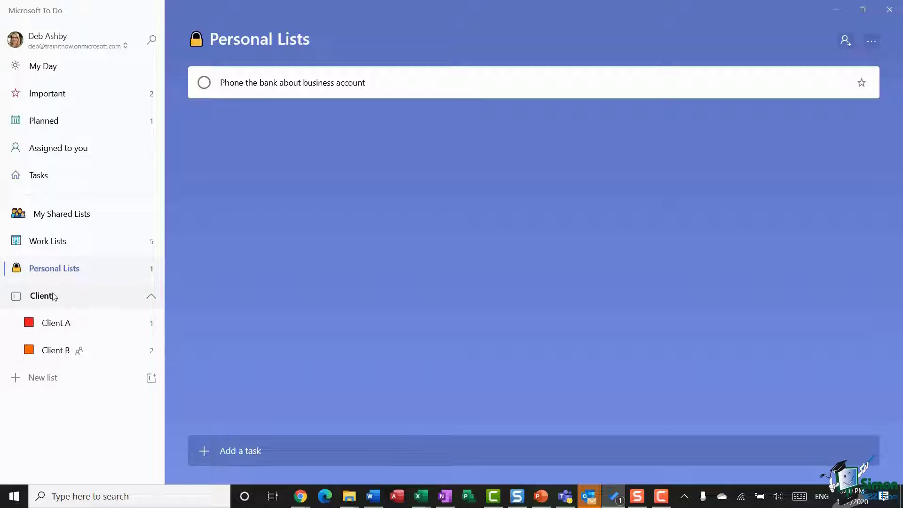
left_click(70, 329)
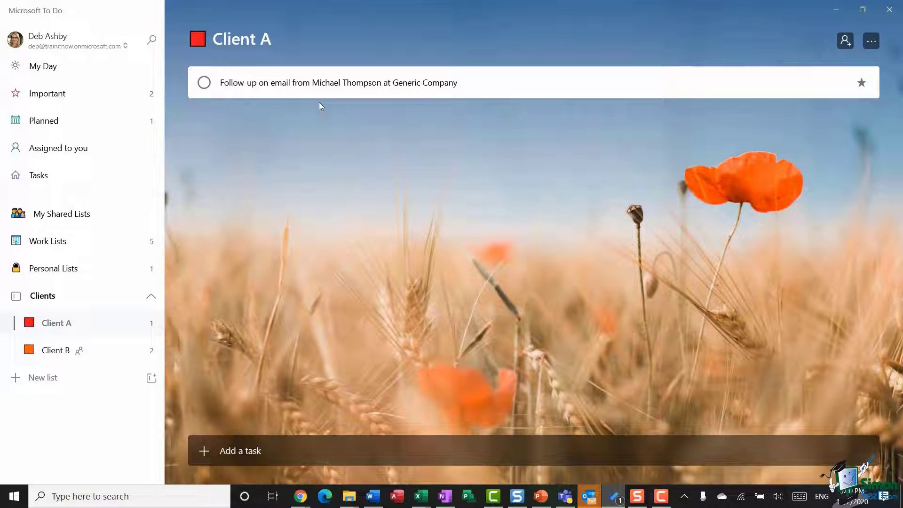
left_click(73, 351)
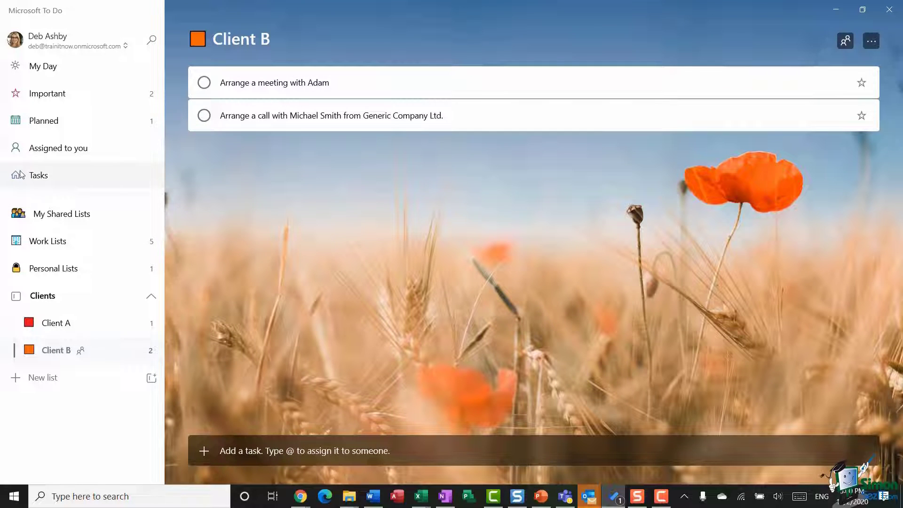
left_click(36, 179)
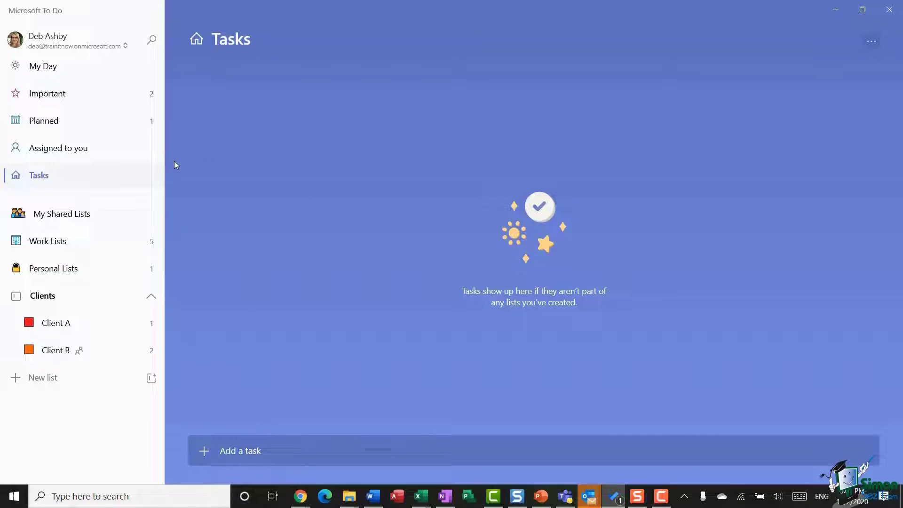
Step: Create a new list named 'Design Ideas'
left_click(33, 381)
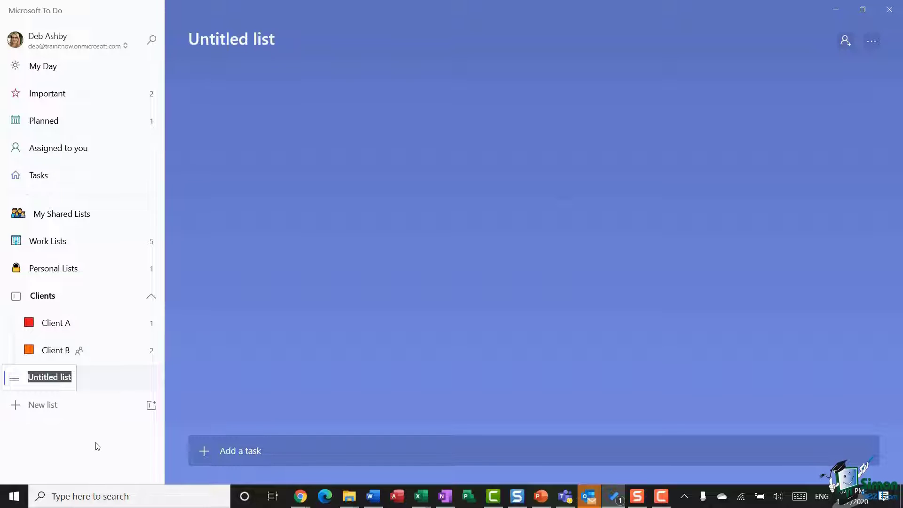
type("Mar")
key("BackSpace")
key("BackSpace")
type("ar")
key("BackSpace")
key("BackSpace")
key("BackSpace")
type("Design Ideas")
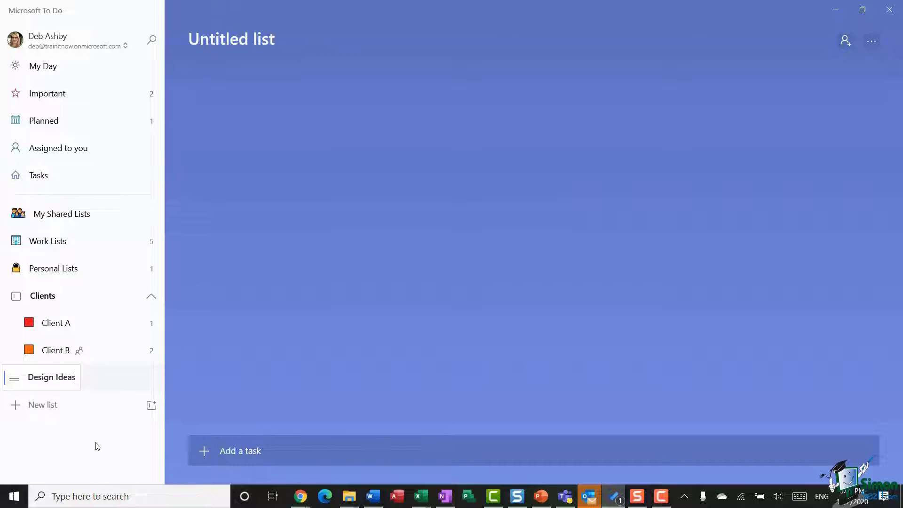
key("Return")
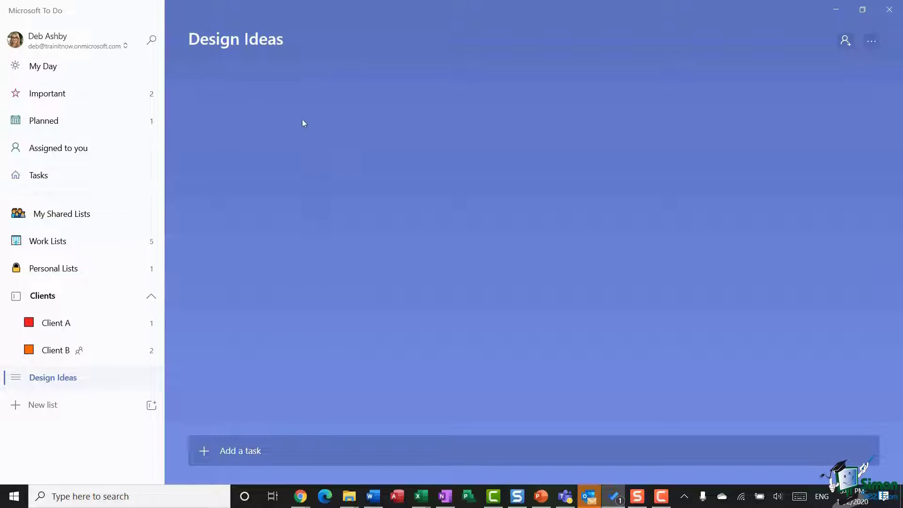
Step: Create another new list named 'Client C'
left_click(44, 407)
type("Client C")
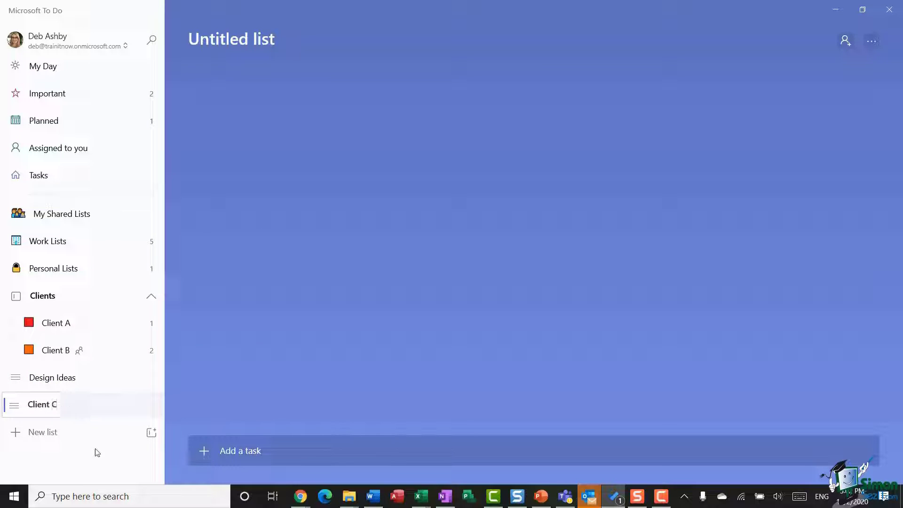
key("Return")
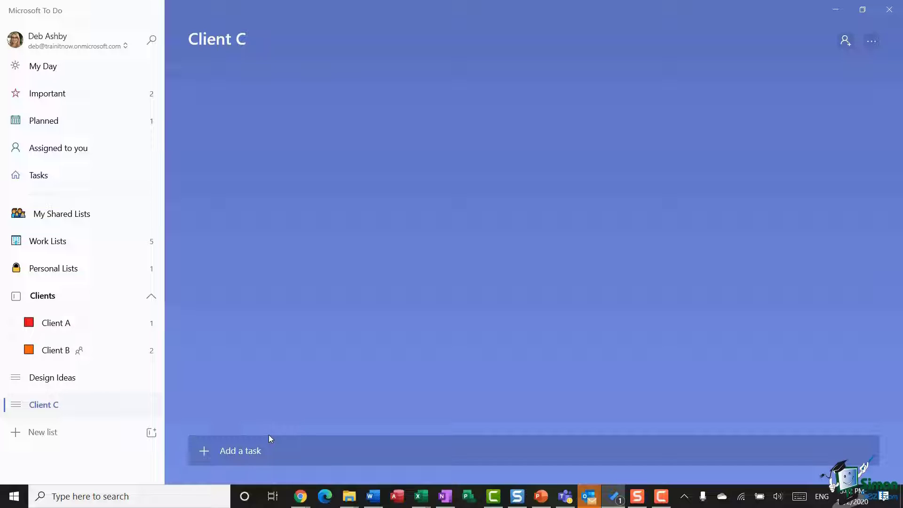
Step: Use the Client C list's context menu to move it into the Clients group
right_click(83, 409)
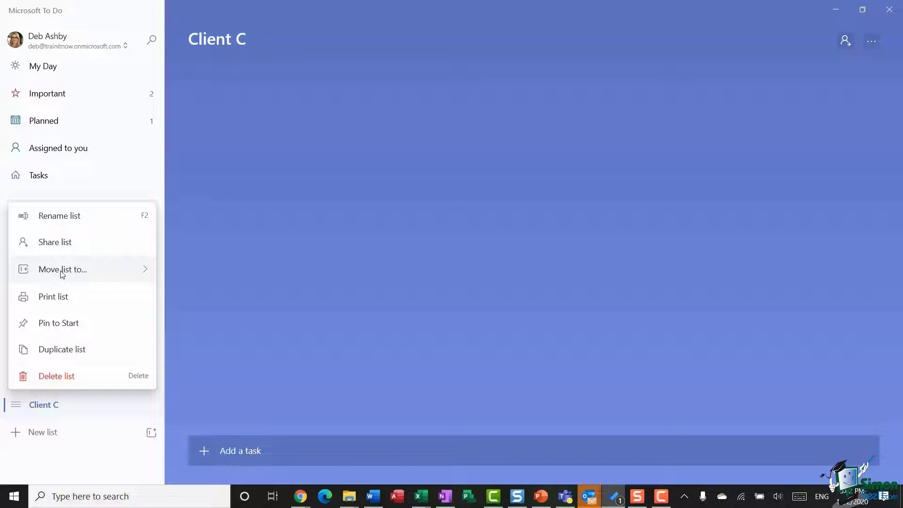
mouse_move(62, 273)
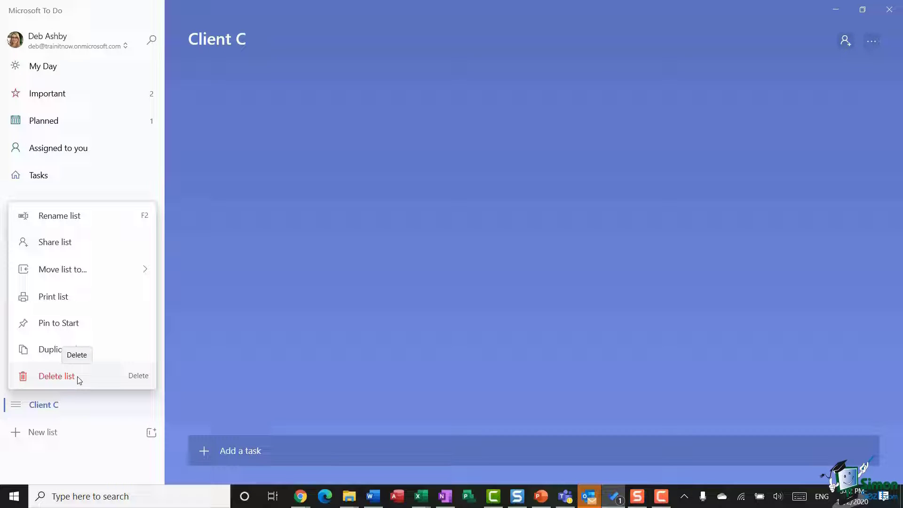
left_click(86, 408)
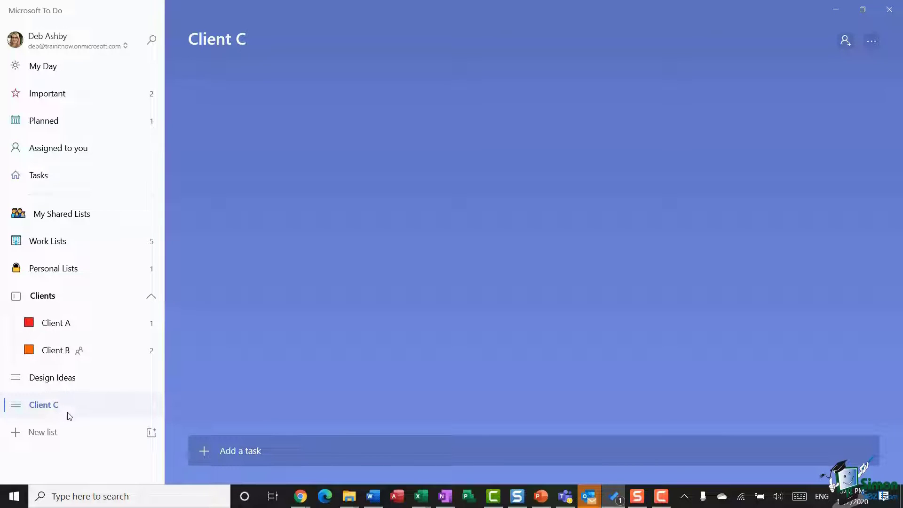
right_click(74, 409)
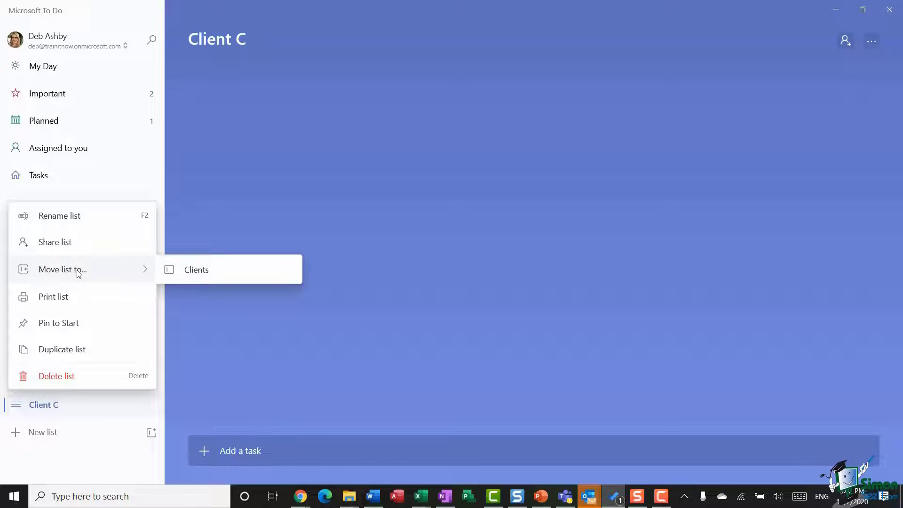
left_click(222, 272)
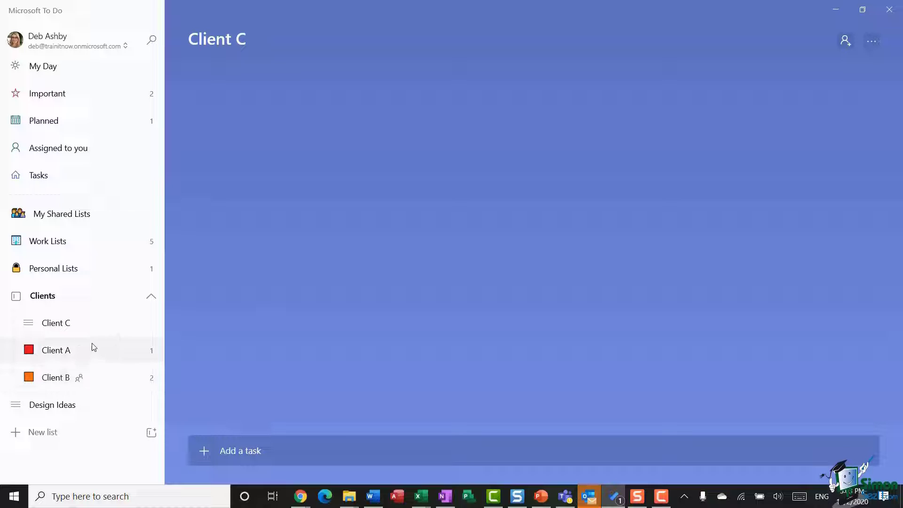
Step: Drag Client C below Client B inside the Clients group
left_click_drag(59, 322, 69, 390)
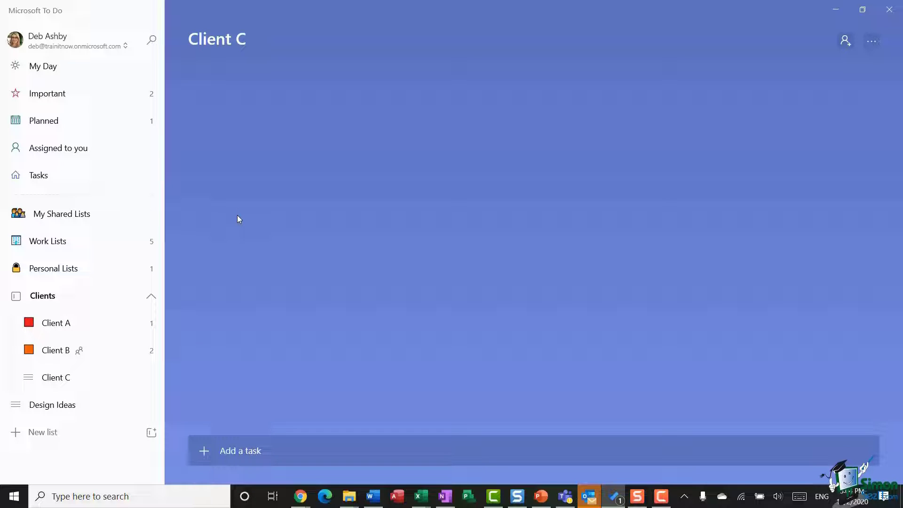
Step: Add a Client C task to call a contact to discuss the upcoming project, and open its details
left_click(51, 382)
left_click(206, 451)
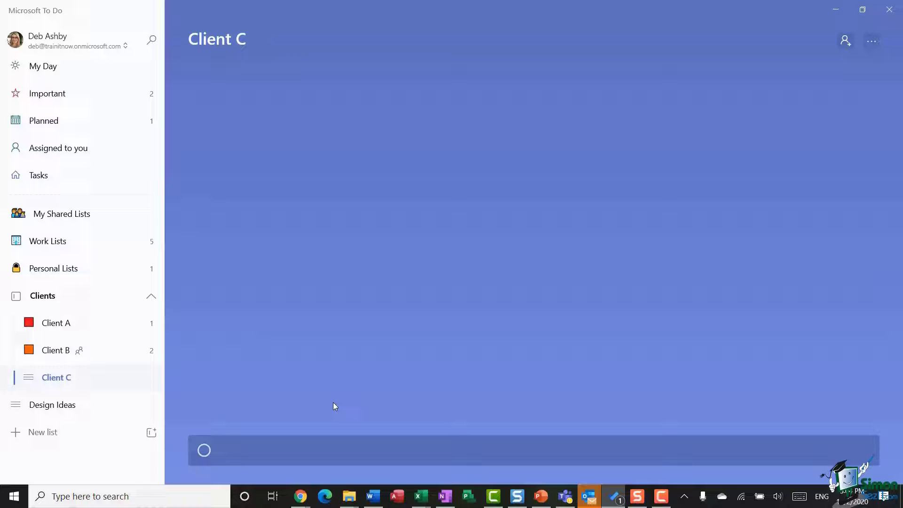
type("Call Sally Smith to discuss upcoming project")
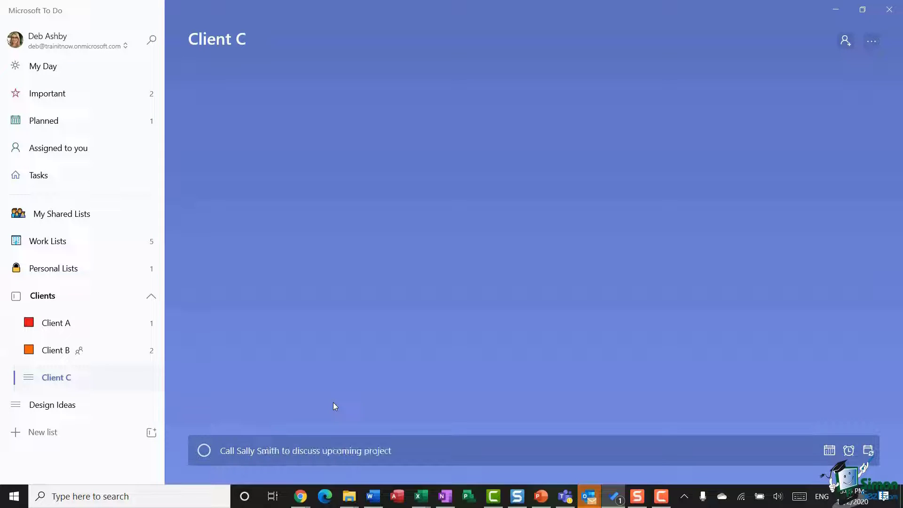
key("Return")
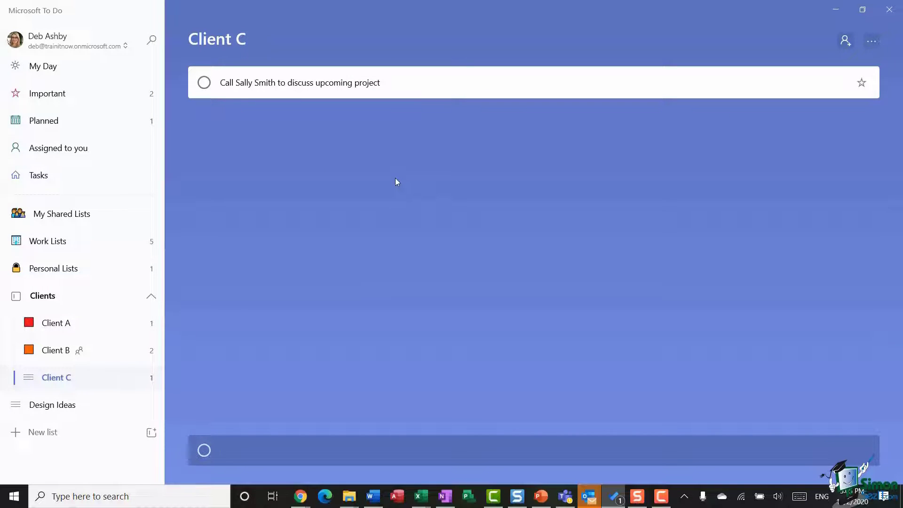
left_click(365, 87)
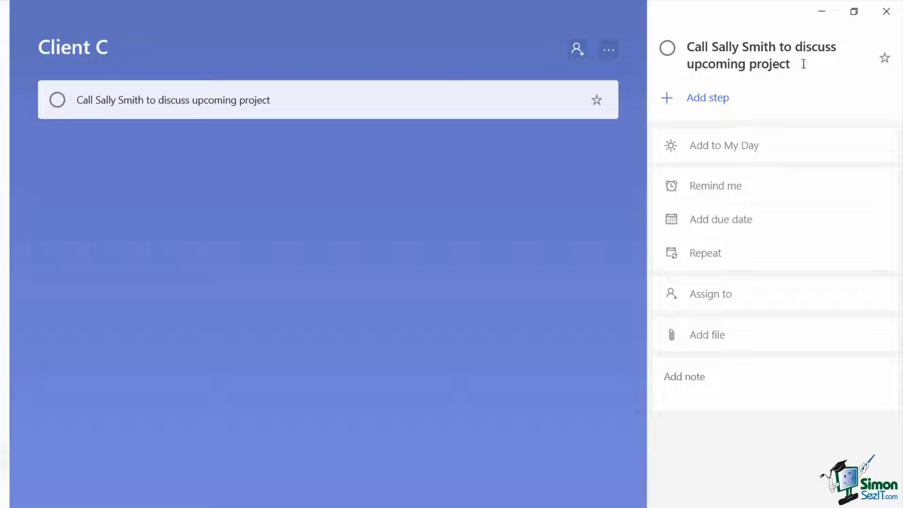
Step: Add steps 'Prep notes', 'Get feedback from other team members' and 'Book a meeting room' to the task
left_click(701, 98)
type("Prep notes")
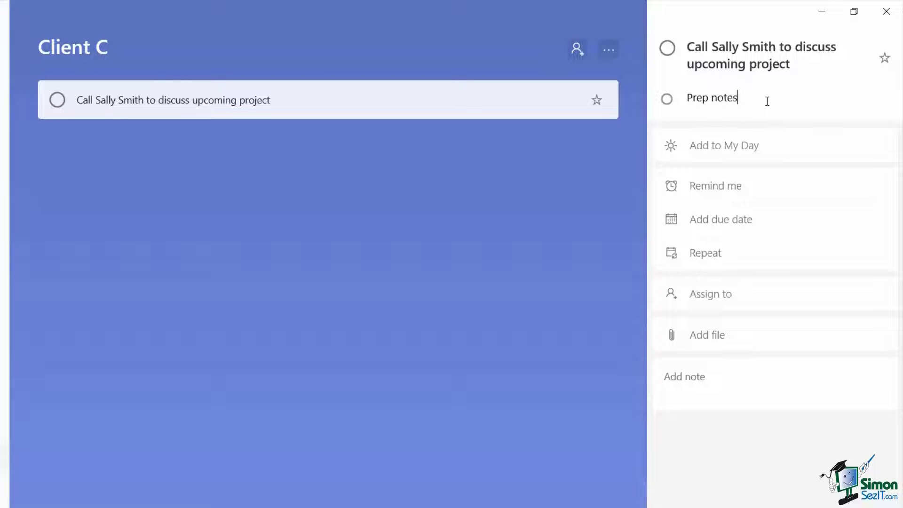
key("Return")
type("G")
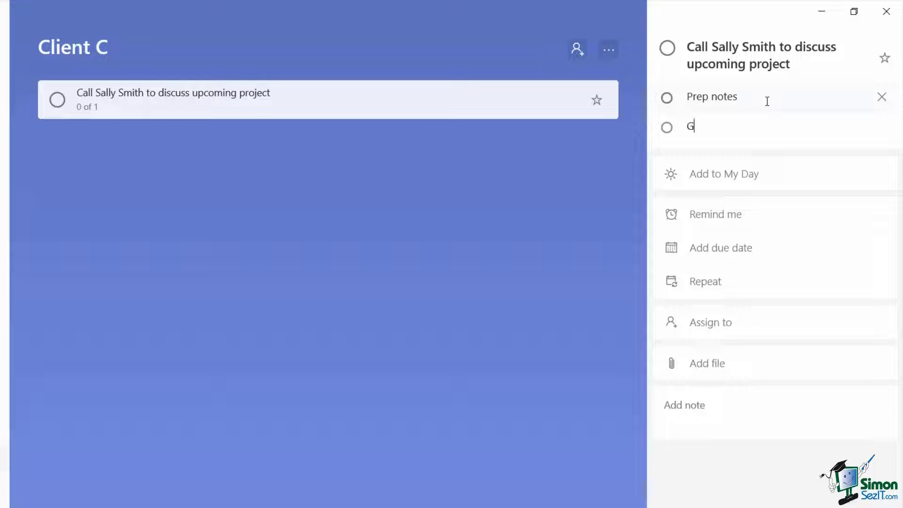
type("et feedback from other team members")
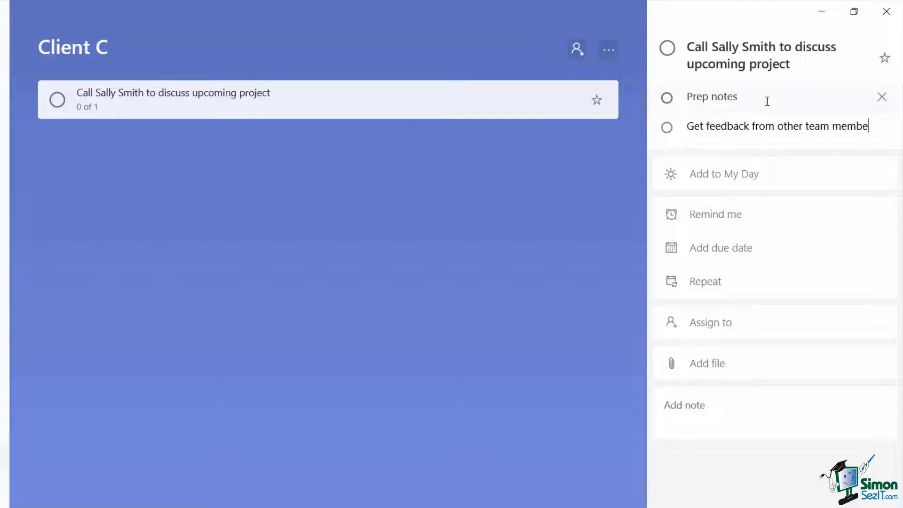
key("Return")
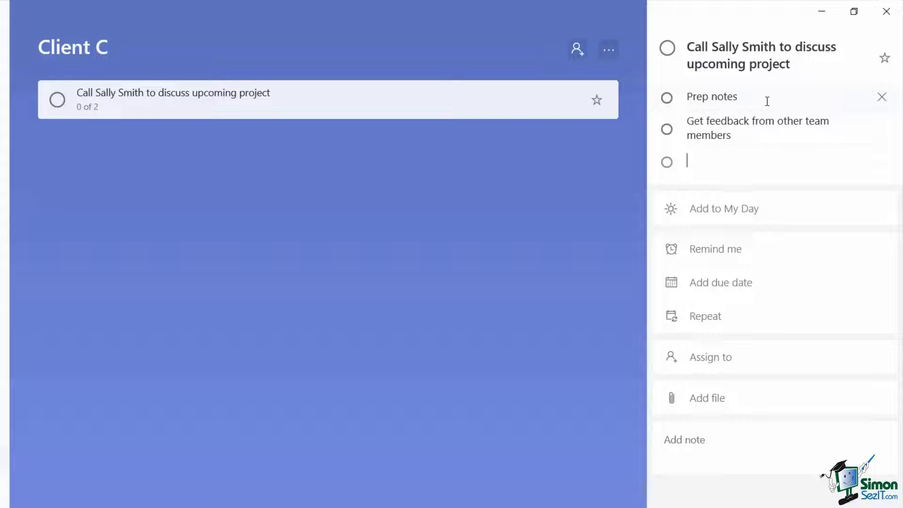
type("Book a meeting room")
key("Return")
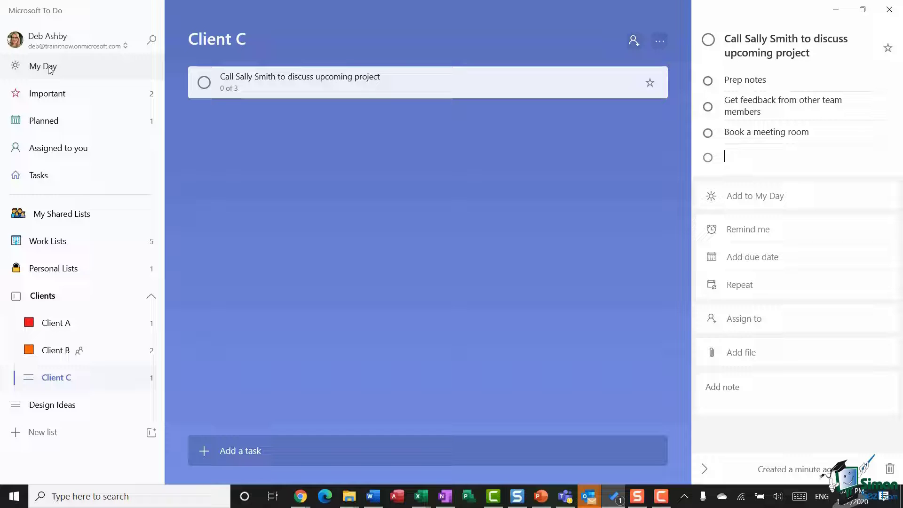
Step: Give the call task a tomorrow 9:00 AM reminder and a tomorrow due date, then close its details
left_click(750, 230)
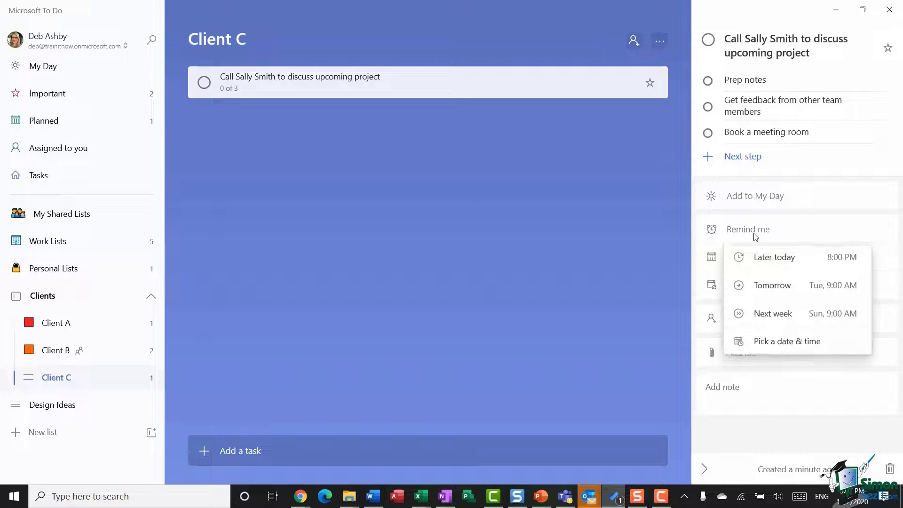
left_click(778, 289)
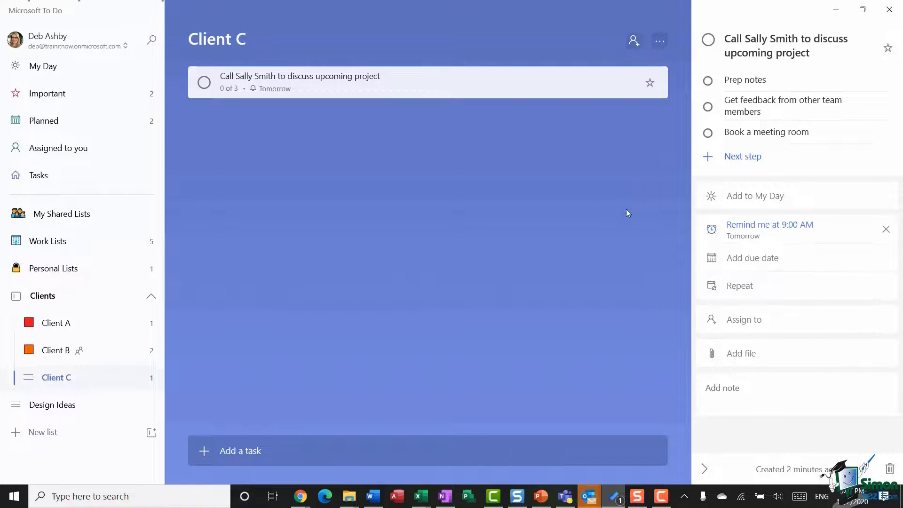
left_click(769, 260)
left_click(774, 317)
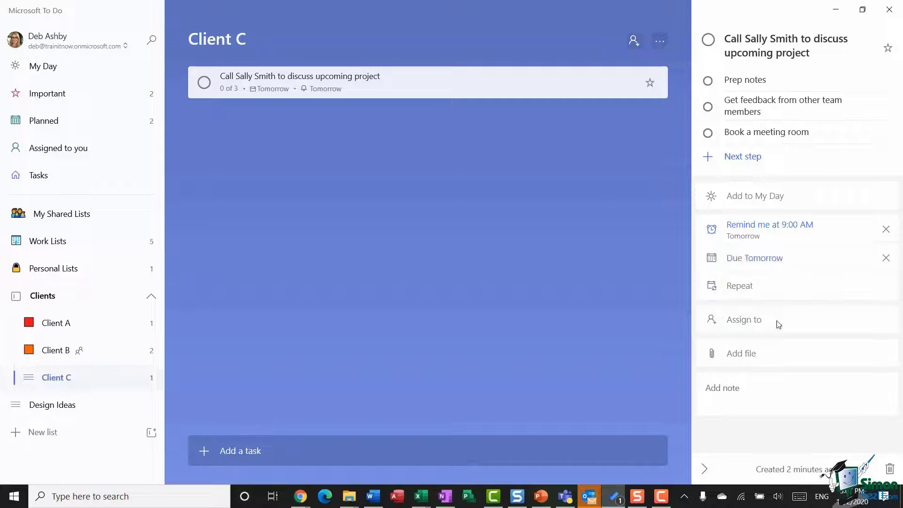
left_click(746, 288)
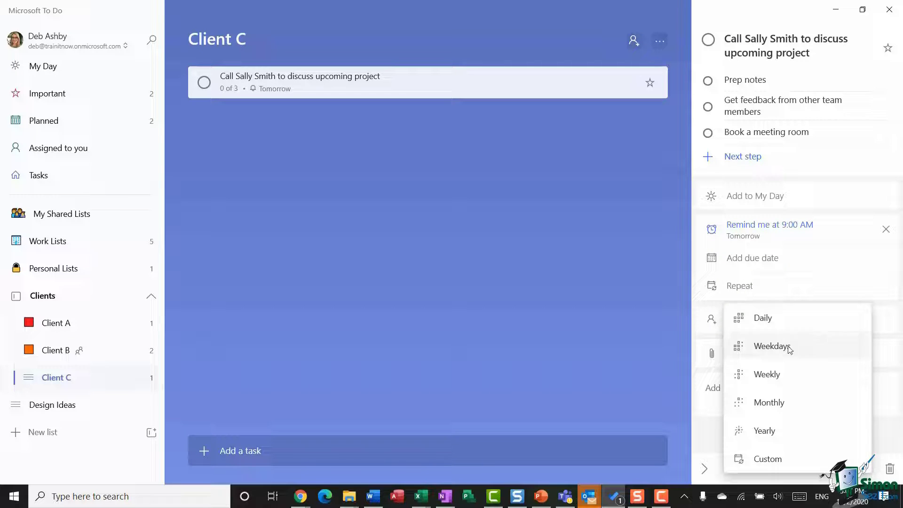
left_click(832, 290)
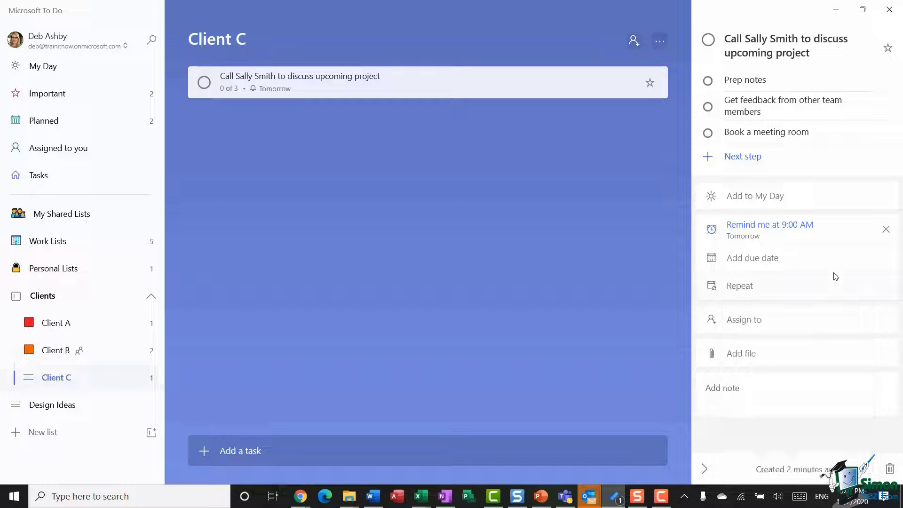
left_click(836, 263)
left_click(800, 301)
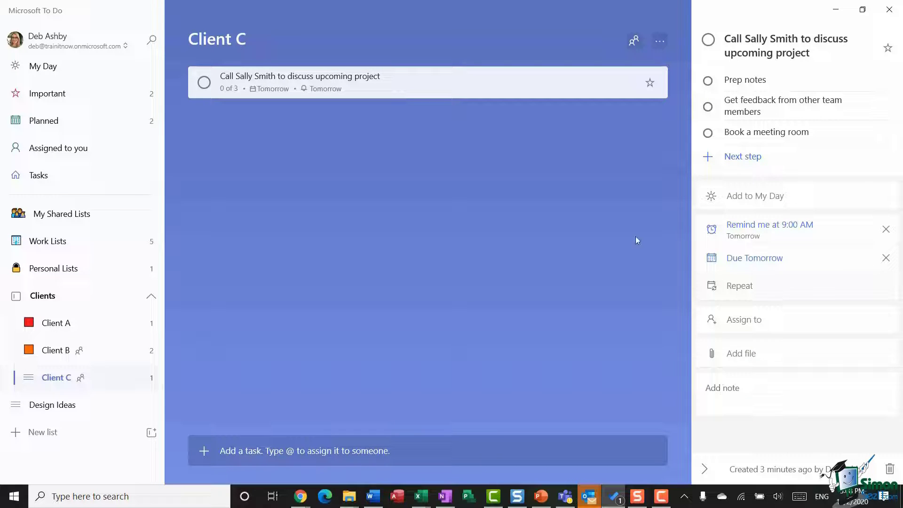
key("ctrl+n")
key("Escape")
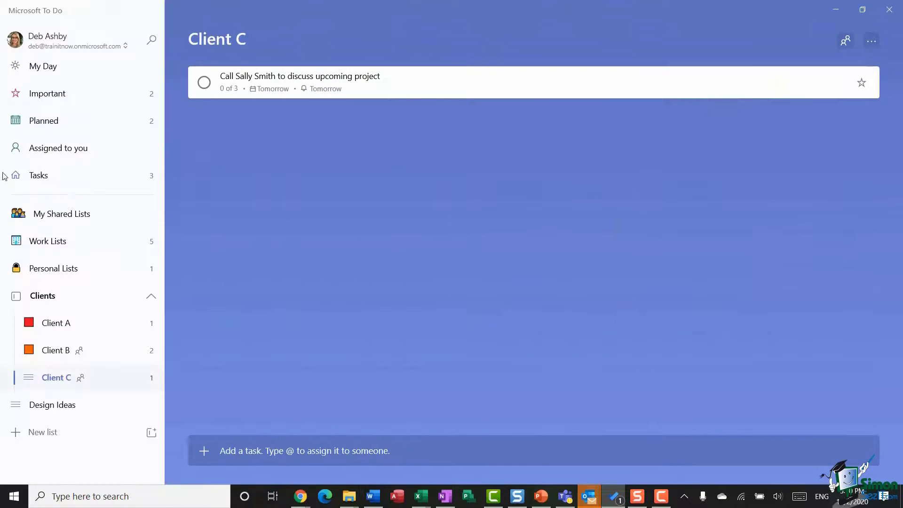
Step: Move Development Team Meeting to Client C, the phone call to Client B, Prepare Meeting Agenda to Client A
left_click(42, 178)
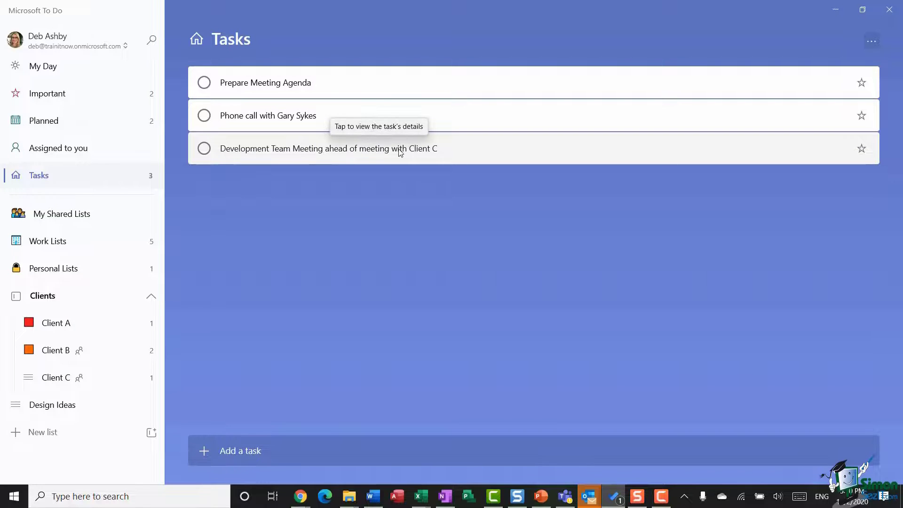
left_click_drag(414, 149, 111, 377)
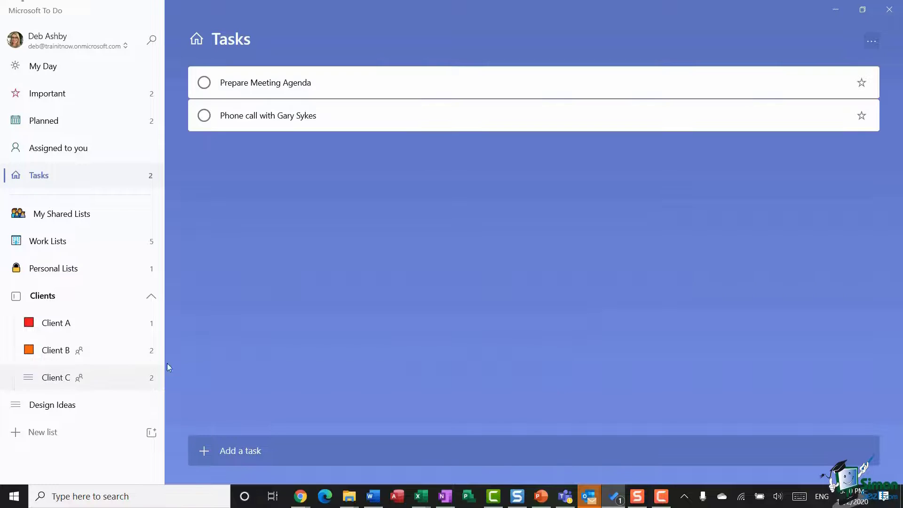
left_click(71, 377)
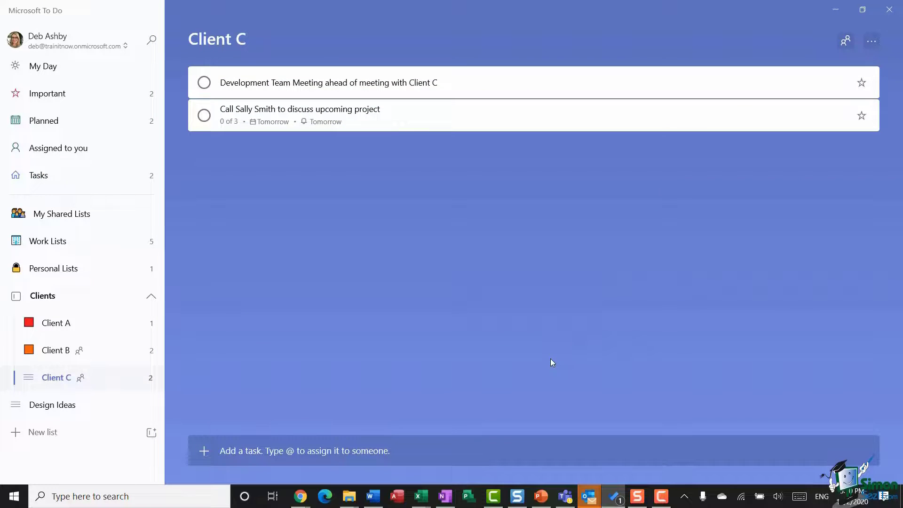
left_click(70, 177)
left_click_drag(380, 119, 63, 358)
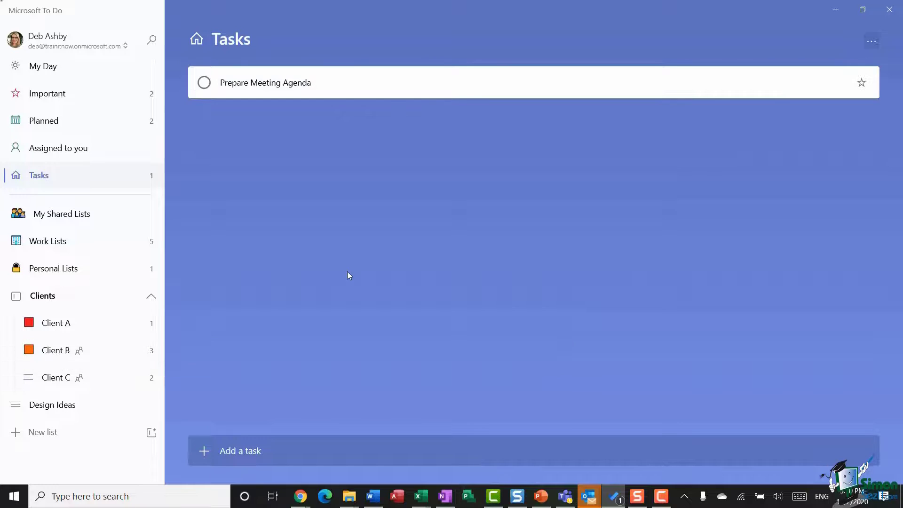
left_click(451, 91)
left_click_drag(425, 101, 141, 326)
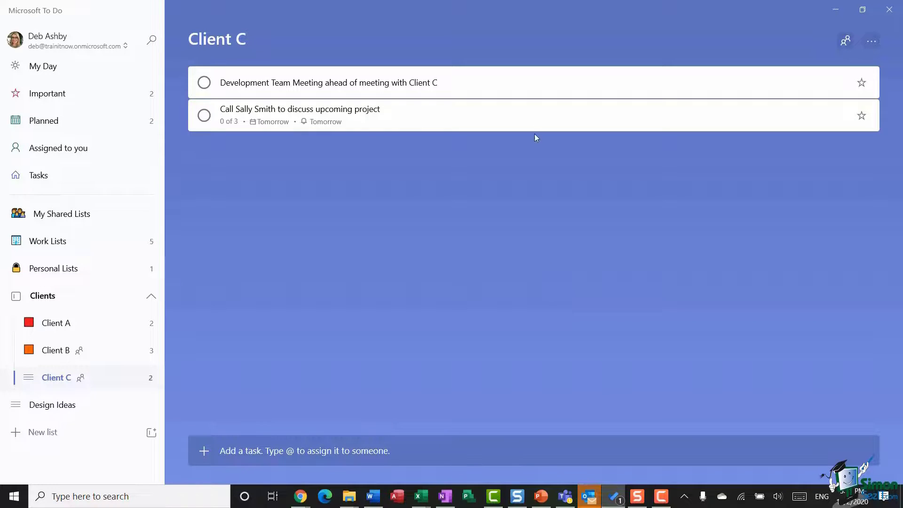
Step: Star the Development Team Meeting task and view the Important list
left_click(862, 83)
left_click(52, 96)
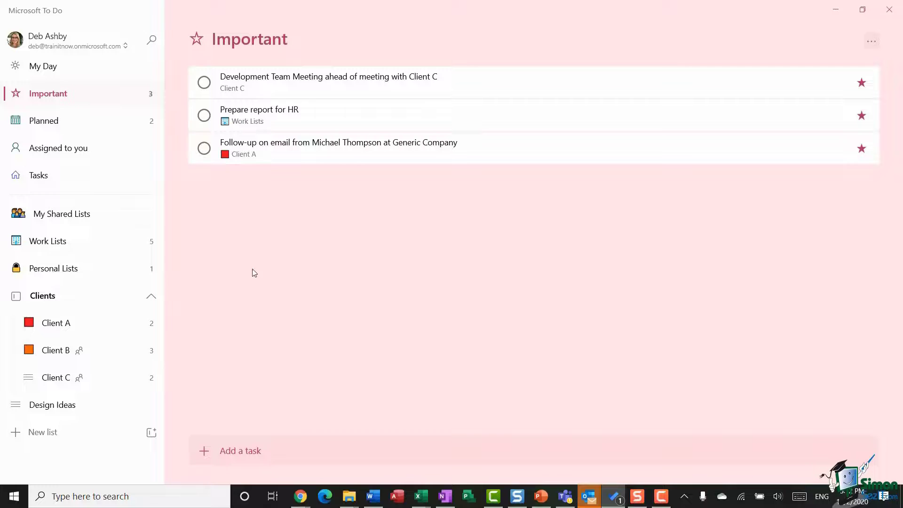
Step: Check Planned, Assigned to you and Tasks, then return to Important and open its list options
left_click(55, 124)
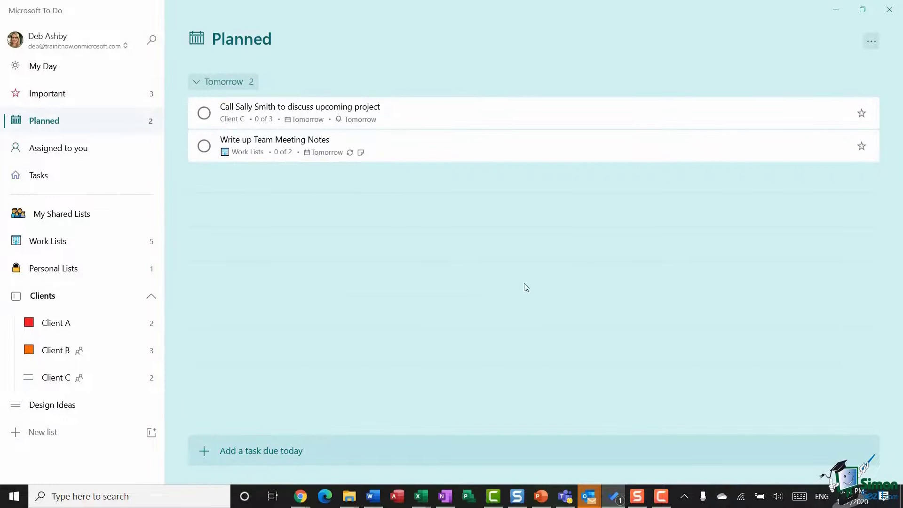
left_click(78, 150)
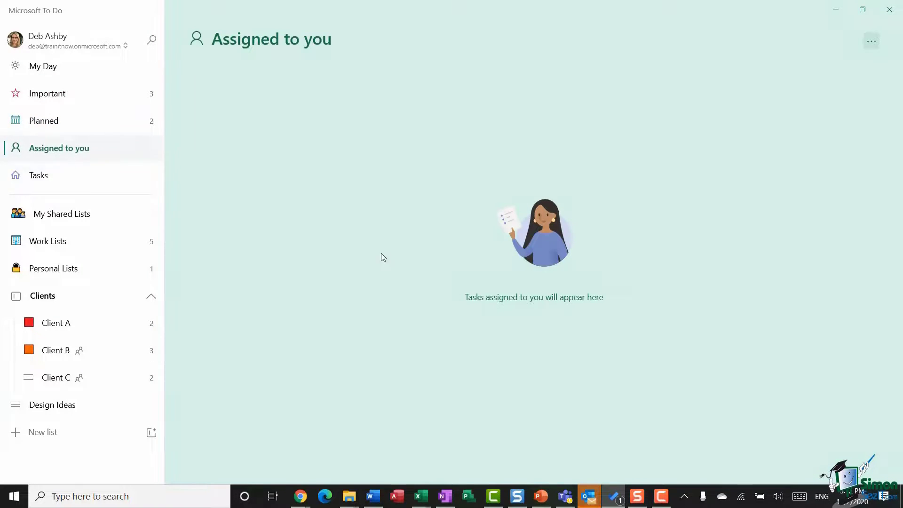
left_click(40, 176)
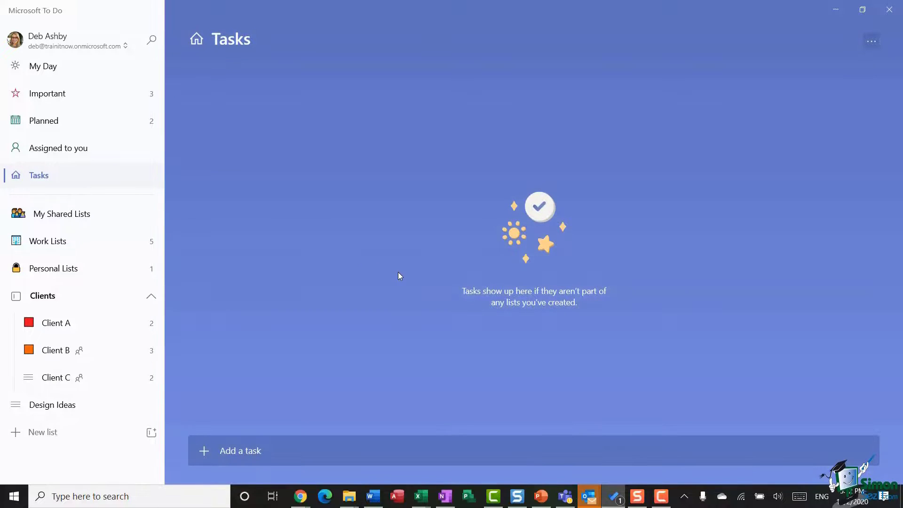
left_click(72, 95)
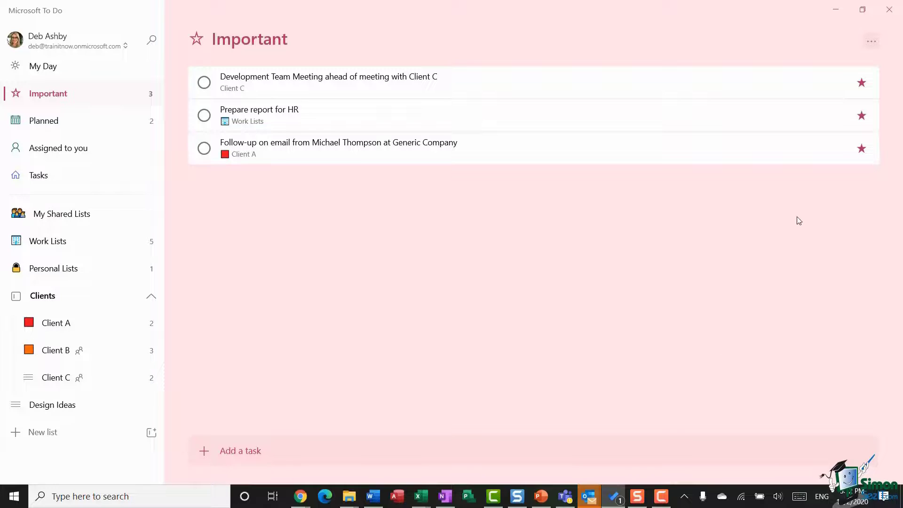
left_click(871, 41)
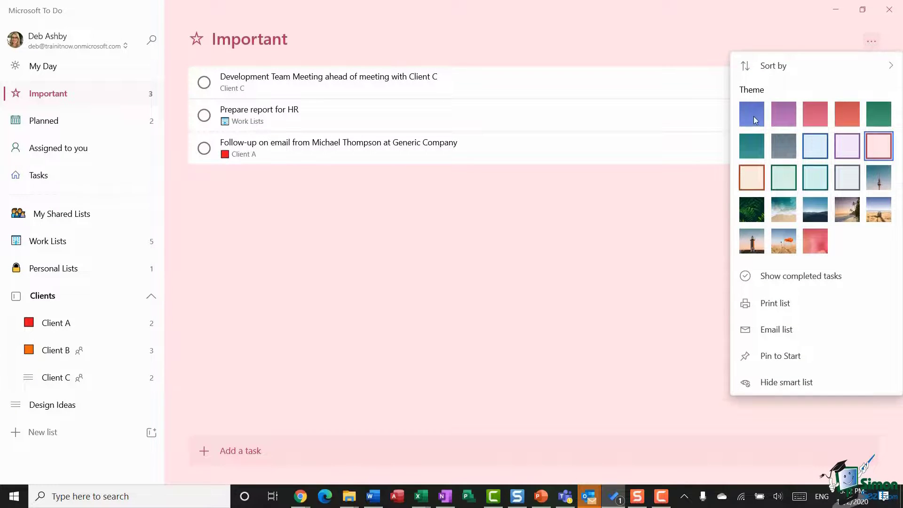
Step: Preview the grey and teal themes, then give the Important list the tower photo background
left_click(784, 151)
left_click(755, 150)
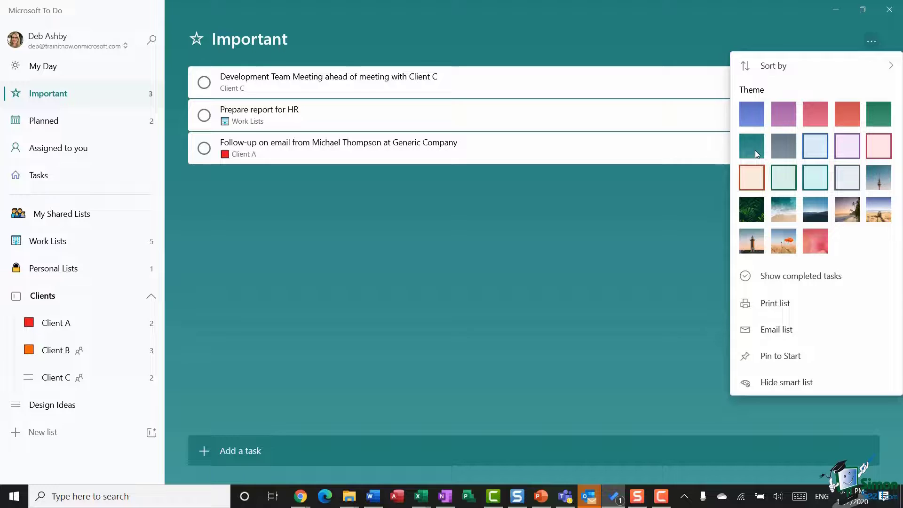
left_click(877, 182)
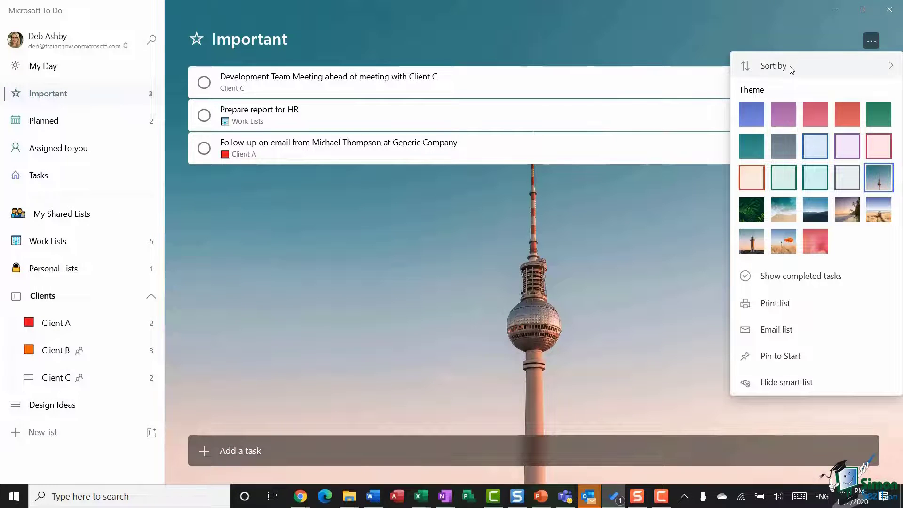
mouse_move(791, 69)
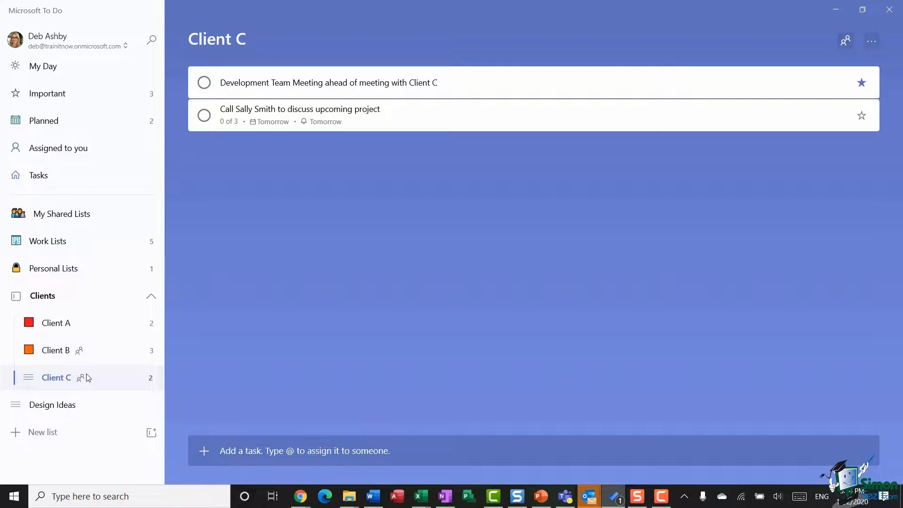
Step: Create a 'Meetings' group, drag Design Ideas into it, and expand the group
left_click(151, 433)
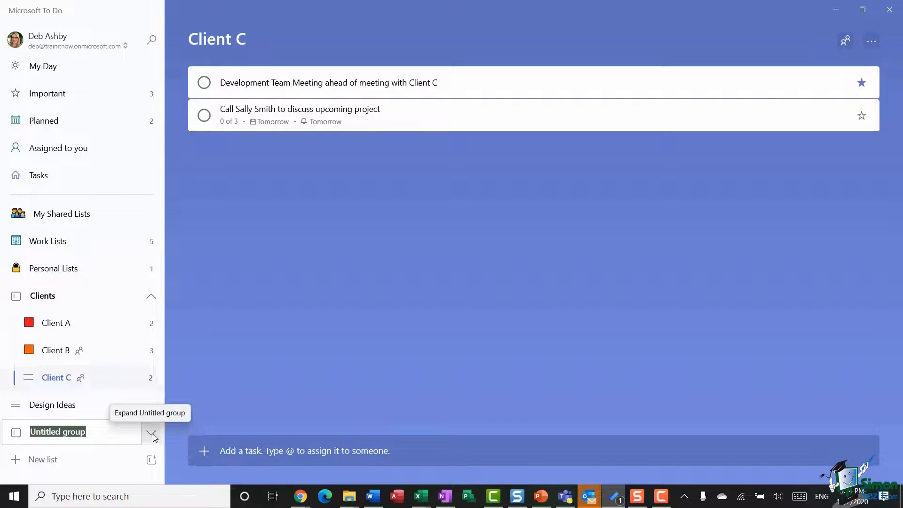
type("Meetings")
key("Return")
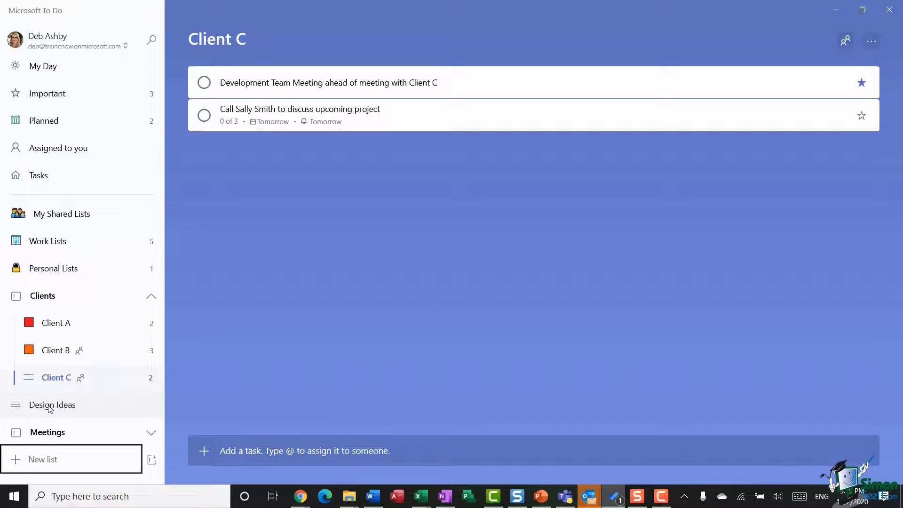
mouse_move(46, 408)
left_mouse_down()
mouse_move(55, 407)
mouse_move(61, 450)
mouse_move(61, 409)
left_mouse_up()
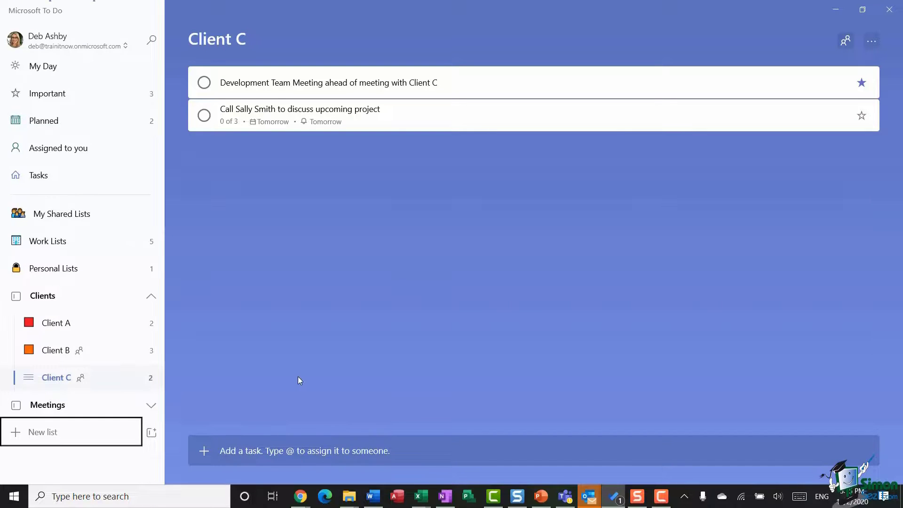
left_click(151, 405)
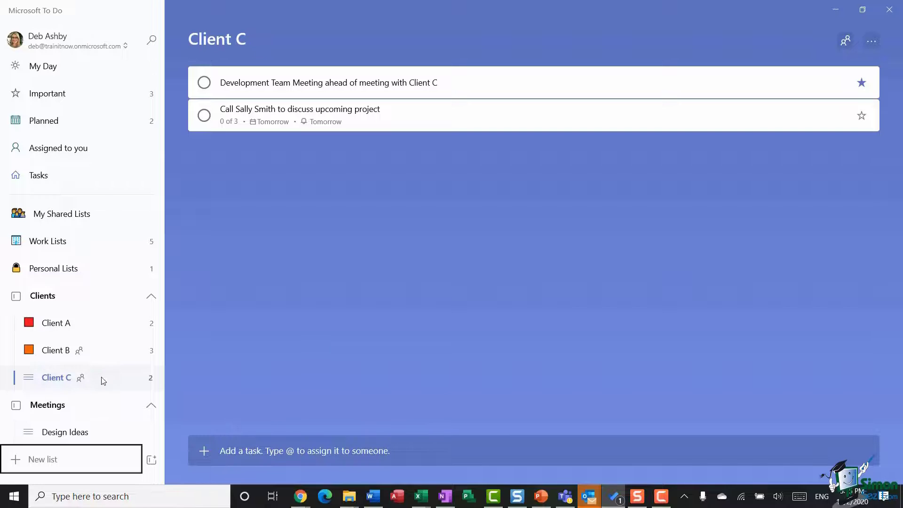
Step: Toggle the Clients and Meetings groups, ending with Meetings collapsed and Clients expanded
left_click(151, 296)
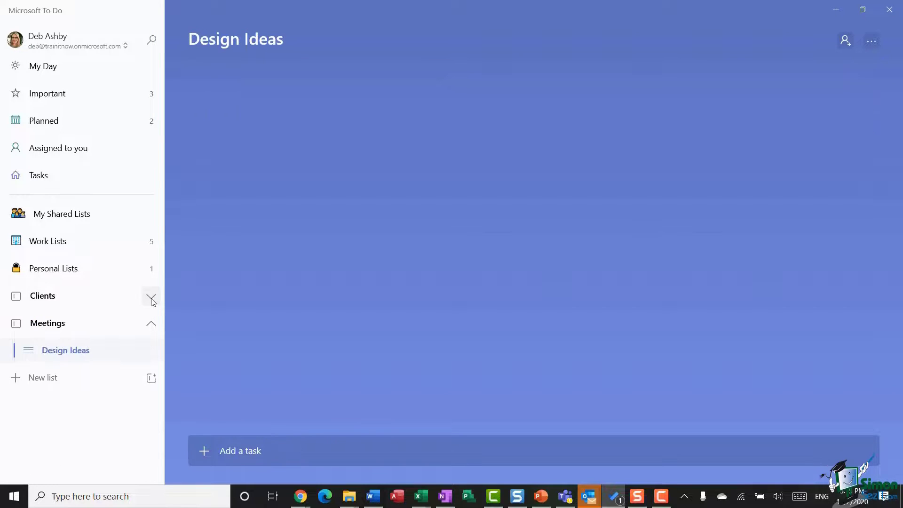
left_click(151, 324)
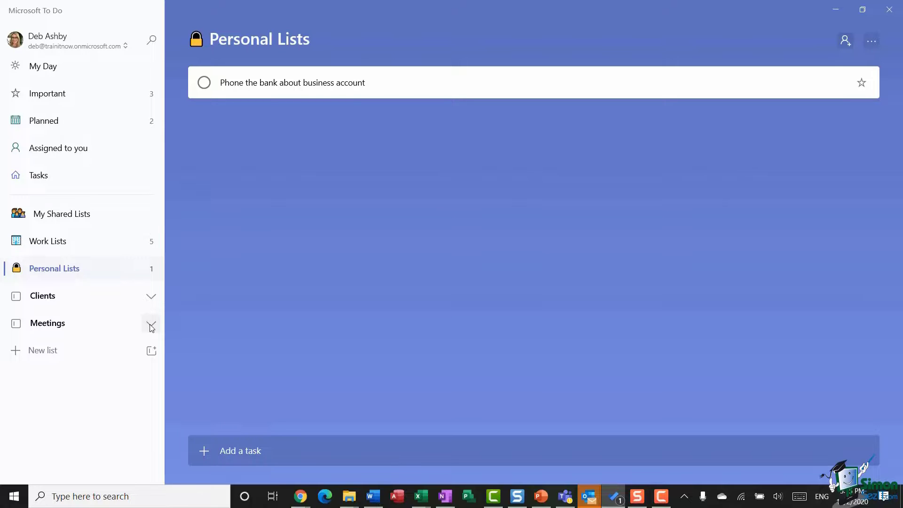
left_click(151, 325)
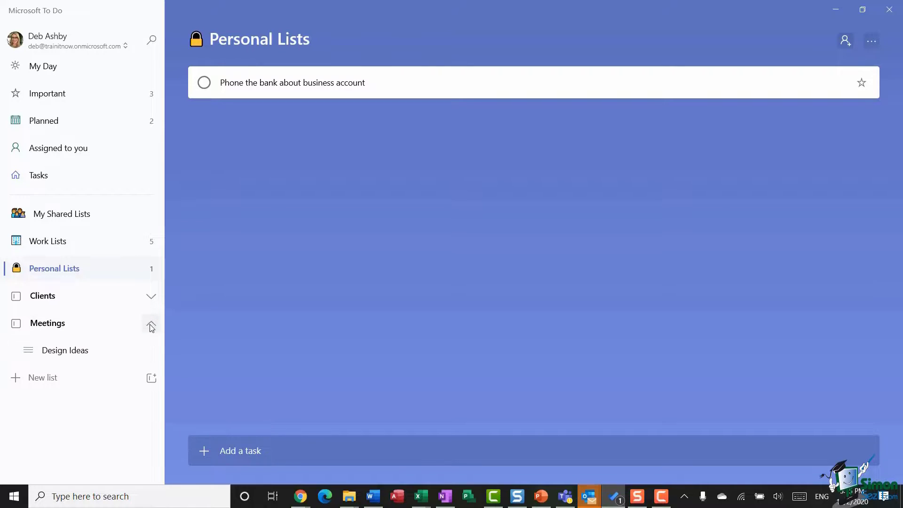
left_click(151, 324)
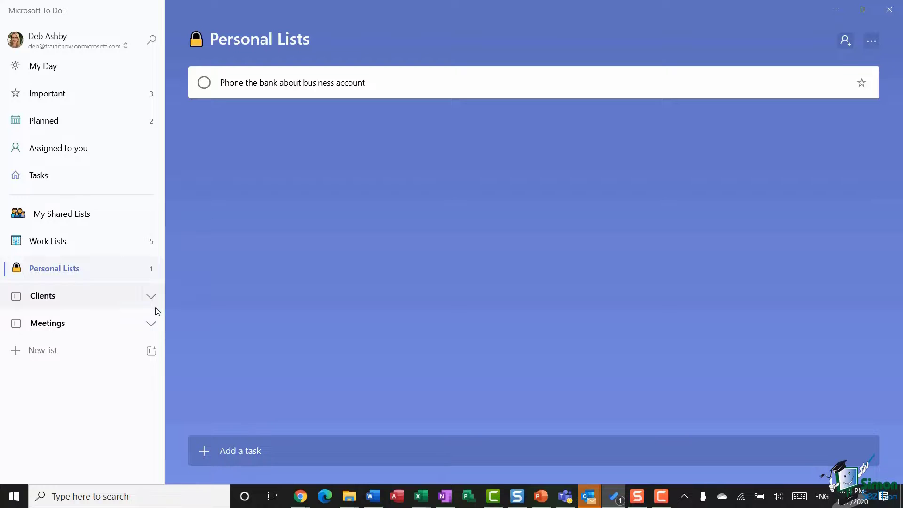
left_click(151, 297)
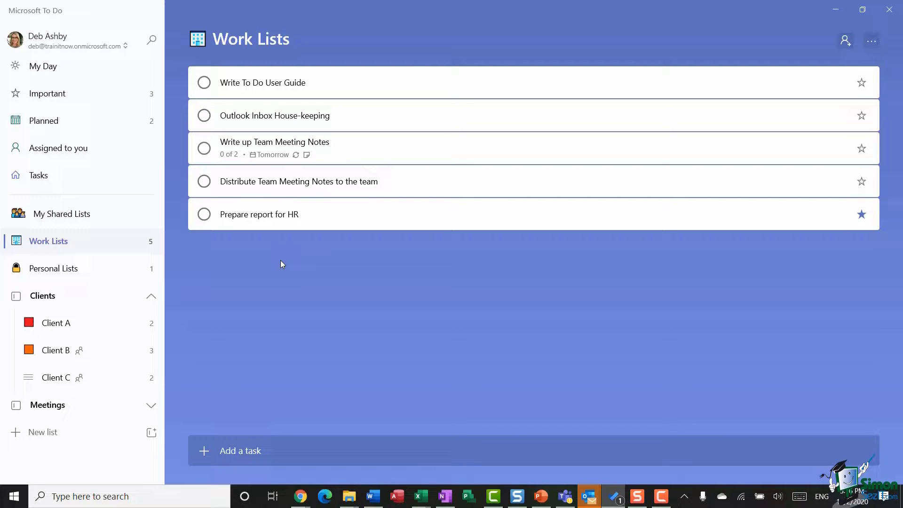
Step: Open Client B's sharing options and copy its invitation link
left_click(65, 358)
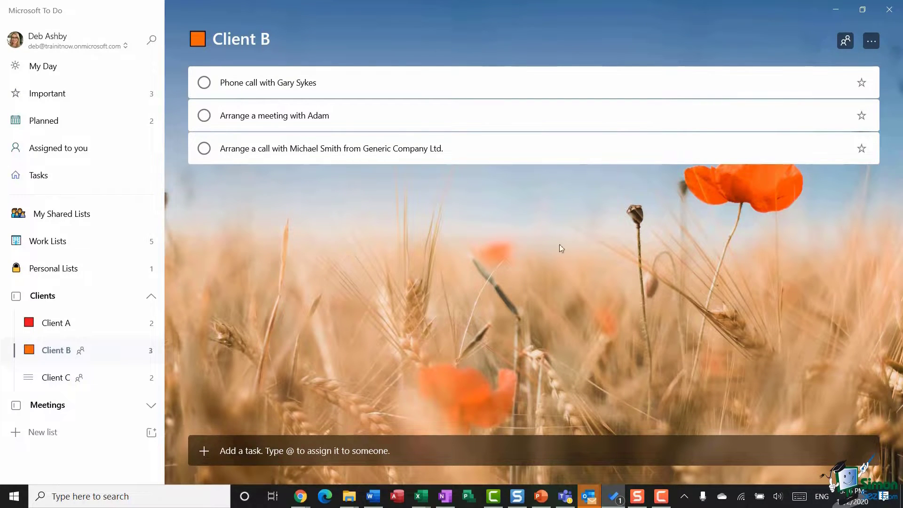
left_click(845, 42)
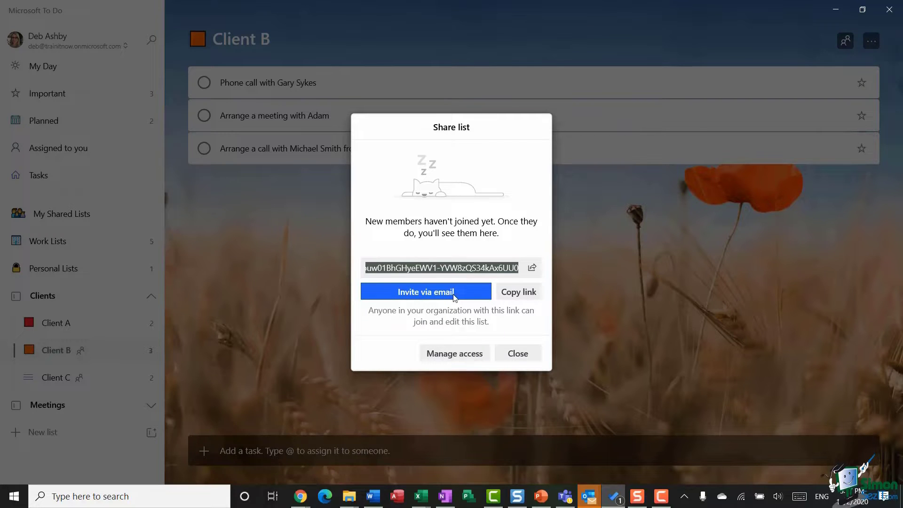
left_click(522, 294)
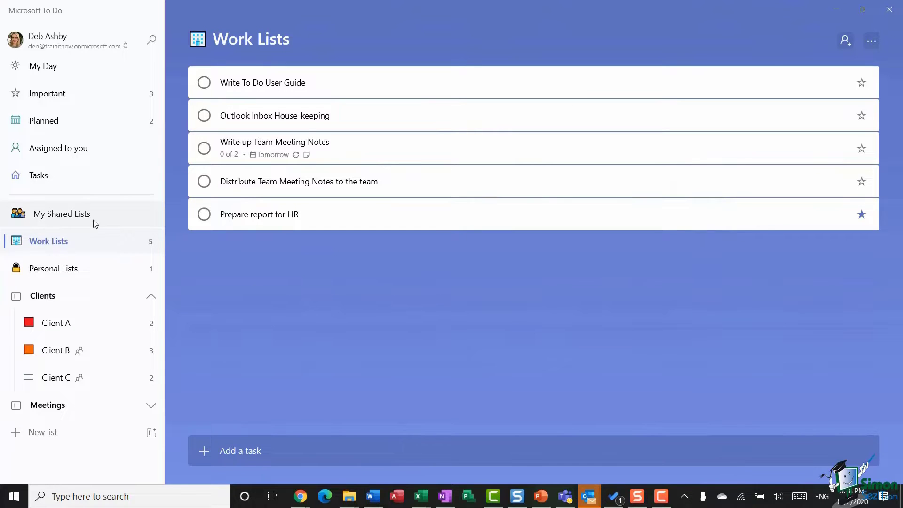
Step: Check the empty My Shared Lists view, then move through Client B to Client A
left_click(72, 216)
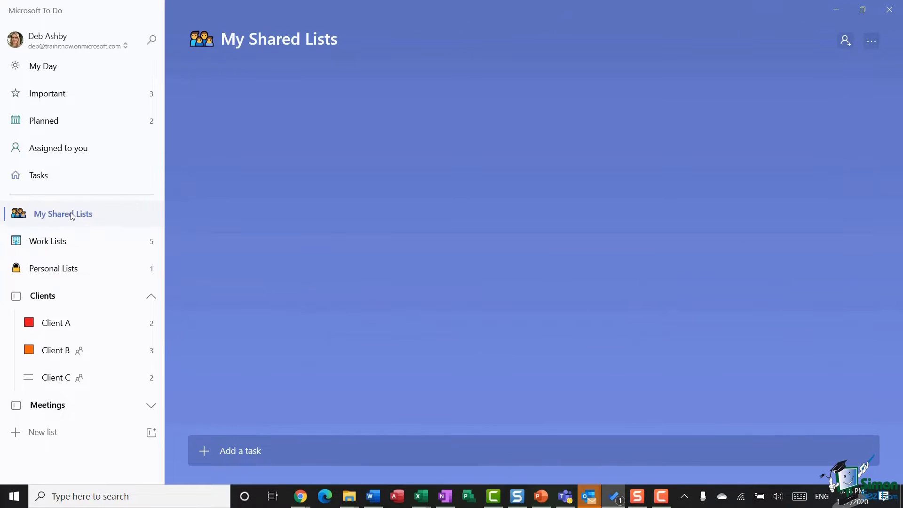
left_click(55, 350)
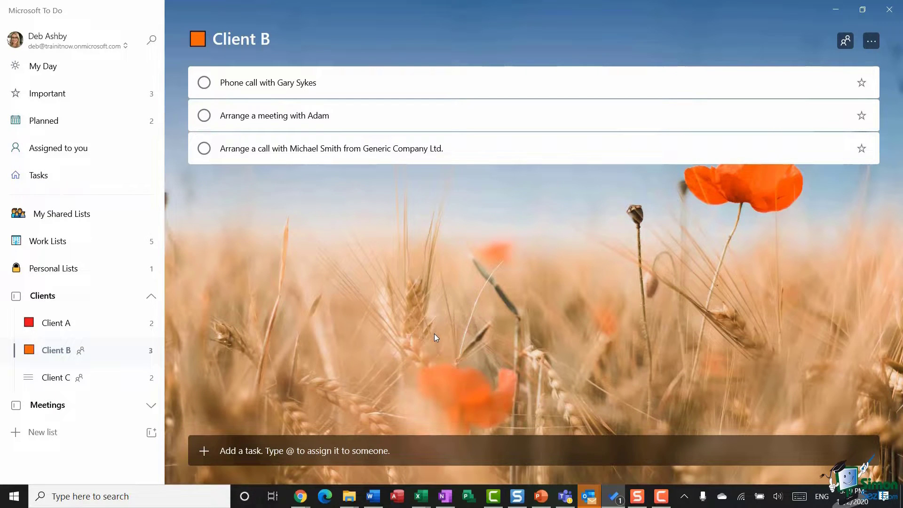
left_click(60, 325)
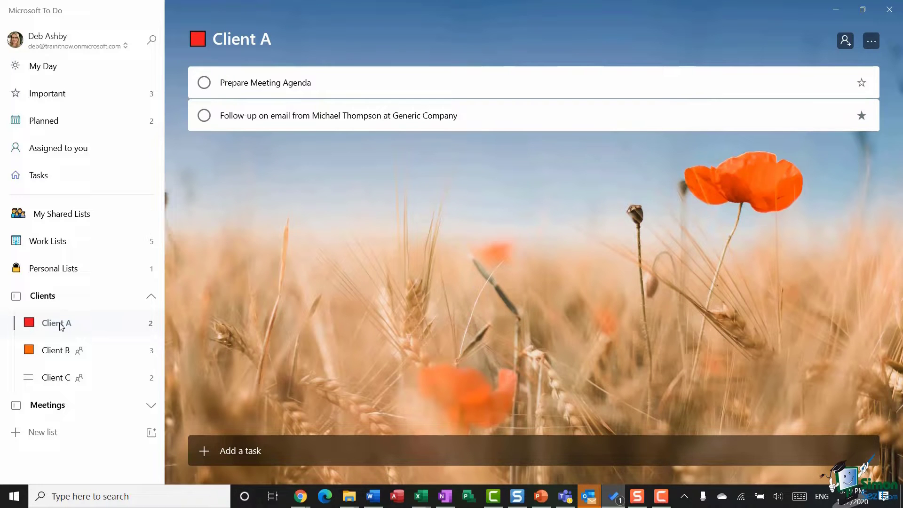
Step: Assign Prepare Meeting Agenda to yourself and check it under Assigned to you
left_click(389, 120)
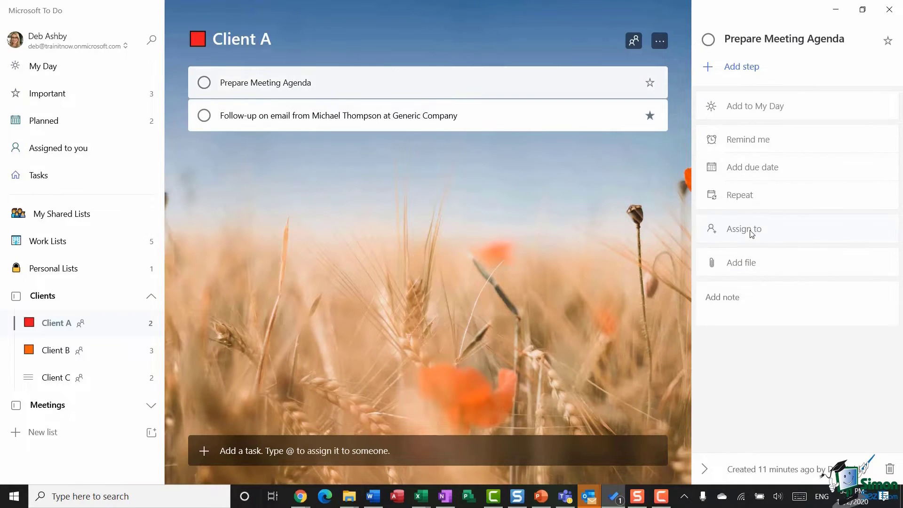
left_click(748, 229)
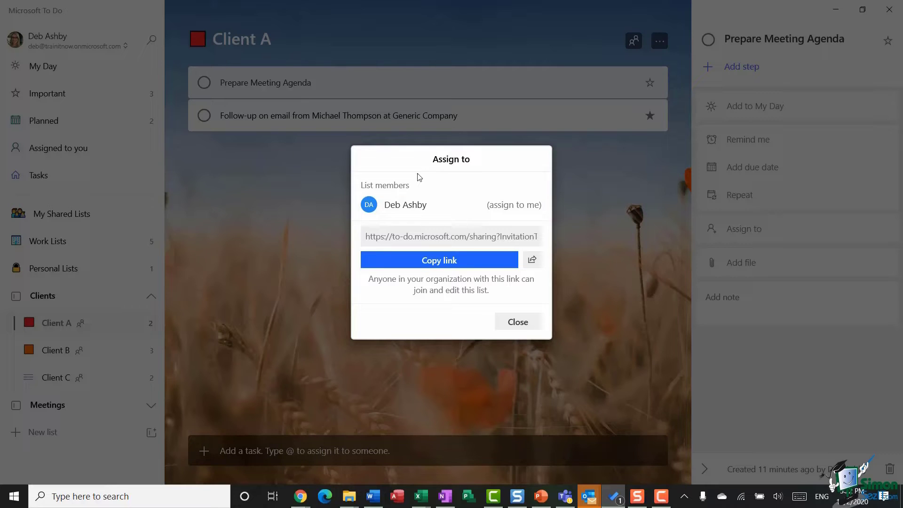
left_click(424, 205)
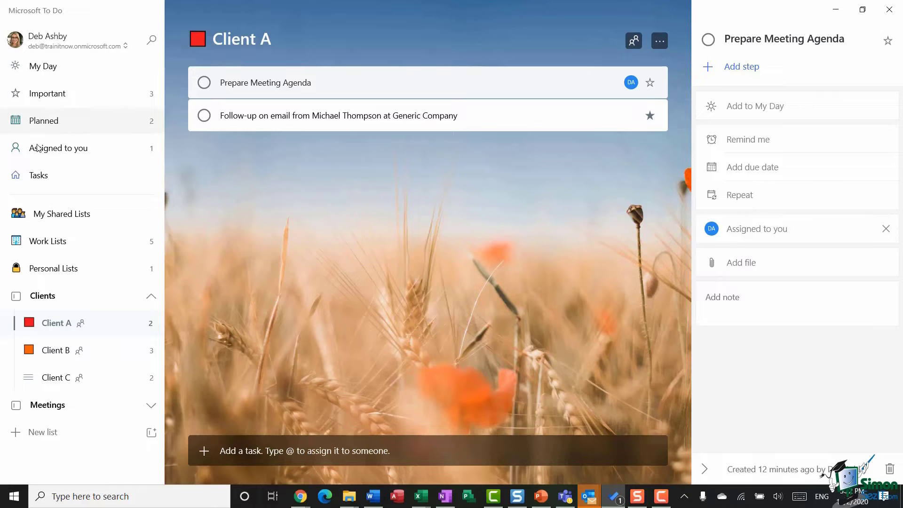
left_click(89, 153)
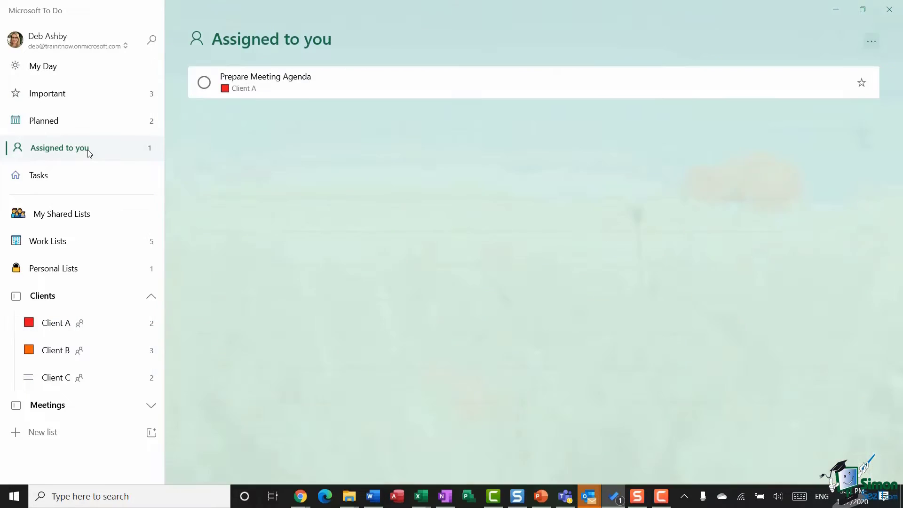